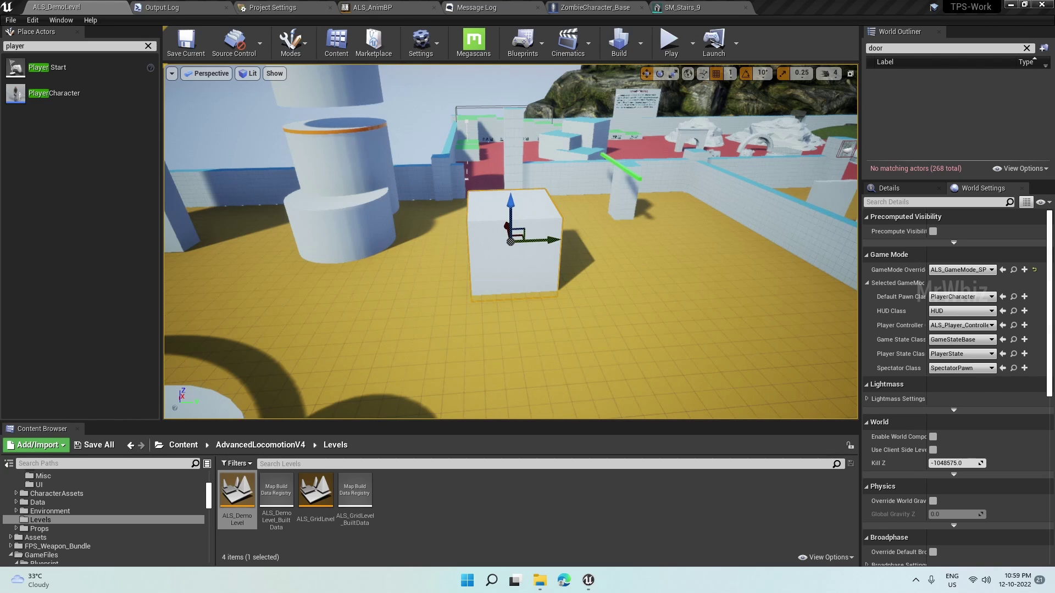
- Switch to the browser and look through the October free content listings on the Unreal Engine Marketplace
{"action": "left_click_drag", "start_coordinate": [1054, 105], "coordinate": [732, 100]}
{"action": "double_click", "coordinate": [732, 100]}
{"action": "scroll", "coordinate": [682, 357], "scroll_direction": "down", "scroll_amount": 1}
{"action": "scroll", "coordinate": [683, 360], "scroll_direction": "down", "scroll_amount": 8}
{"action": "scroll", "coordinate": [681, 355], "scroll_direction": "up", "scroll_amount": 8}
{"action": "scroll", "coordinate": [604, 360], "scroll_direction": "down", "scroll_amount": 4}
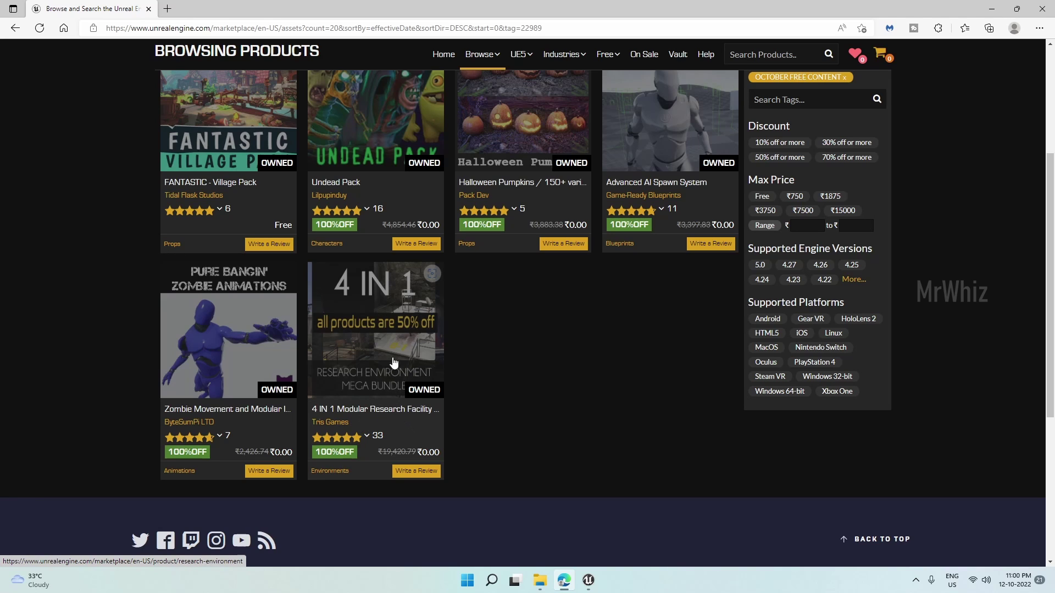
{"action": "scroll", "coordinate": [676, 336], "scroll_direction": "up", "scroll_amount": 4}
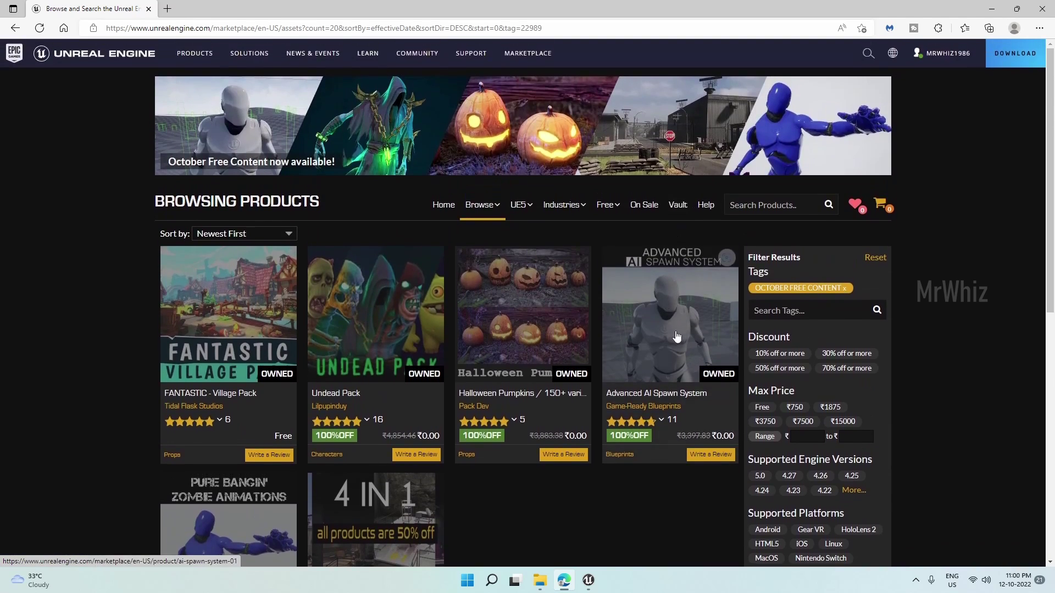
{"action": "scroll", "coordinate": [676, 336], "scroll_direction": "down", "scroll_amount": 4}
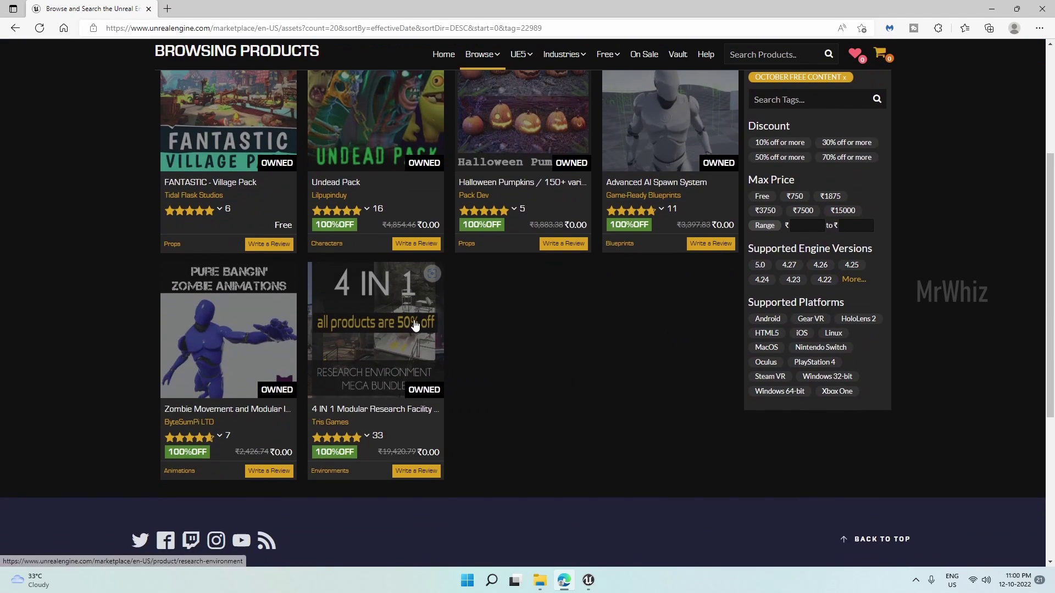
- Open the 4 IN 1 Modular Research Facility / Mega Bundle product page and look over its details
{"action": "left_click", "coordinate": [414, 325]}
{"action": "scroll", "coordinate": [569, 339], "scroll_direction": "down", "scroll_amount": 2}
{"action": "scroll", "coordinate": [569, 339], "scroll_direction": "down", "scroll_amount": 1}
{"action": "scroll", "coordinate": [325, 336], "scroll_direction": "up", "scroll_amount": 4}
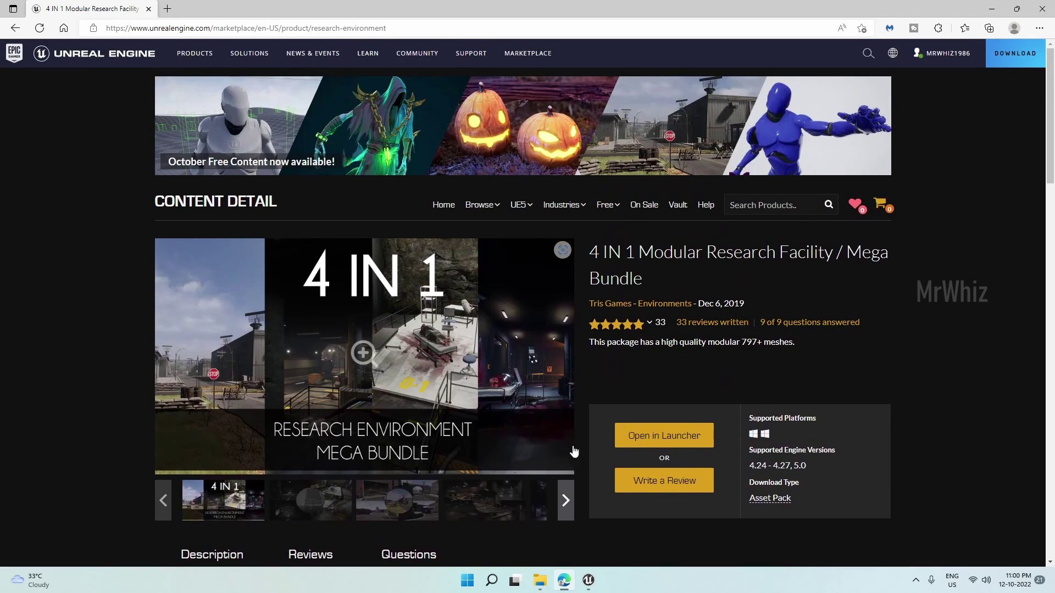
- Switch back to Unreal Editor and open the ResearchCenter level from the ResearchMegaPack/ResearchCenter/Map folder
{"action": "left_click", "coordinate": [588, 583]}
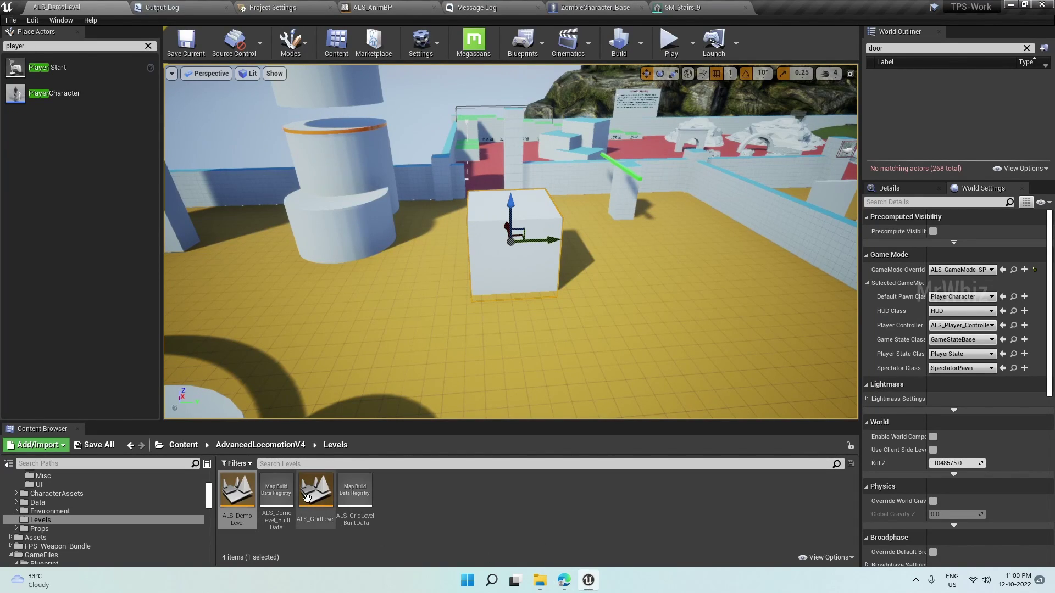
{"action": "left_click", "coordinate": [183, 445]}
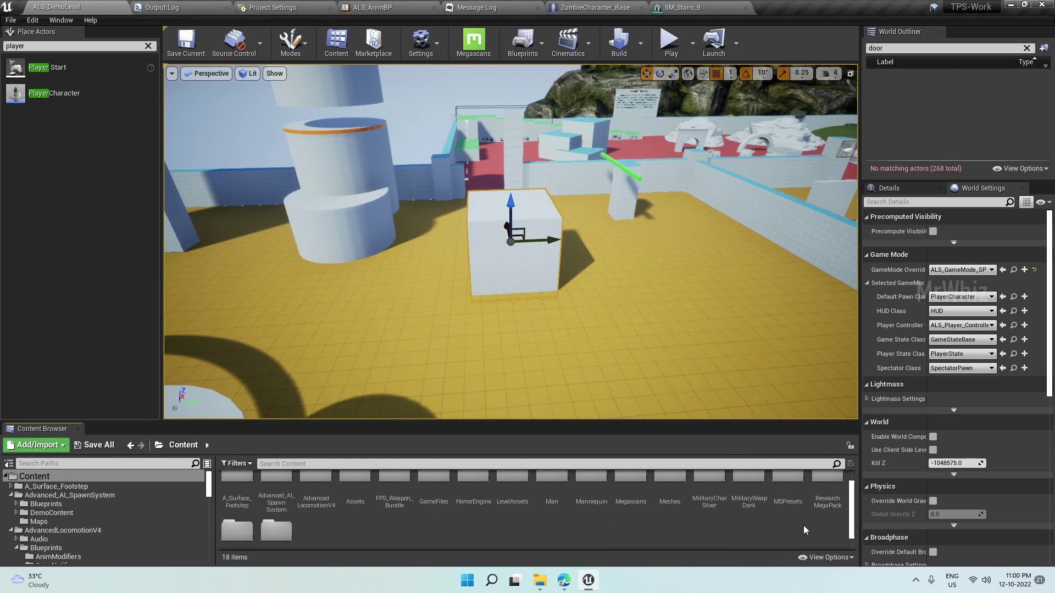
{"action": "double_click", "coordinate": [819, 508]}
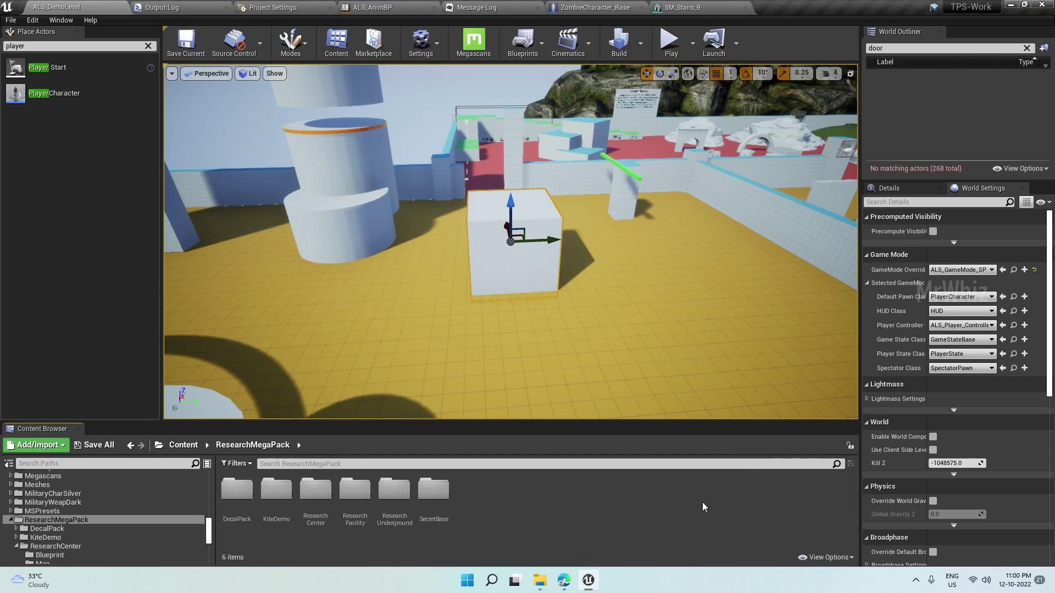
{"action": "double_click", "coordinate": [315, 491]}
{"action": "double_click", "coordinate": [277, 492]}
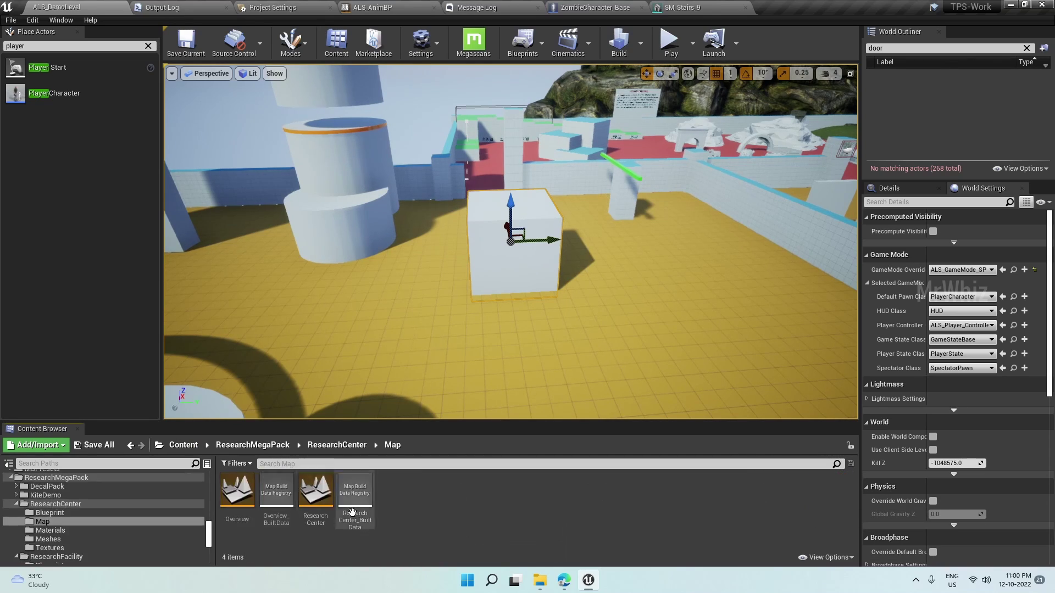
{"action": "double_click", "coordinate": [326, 494]}
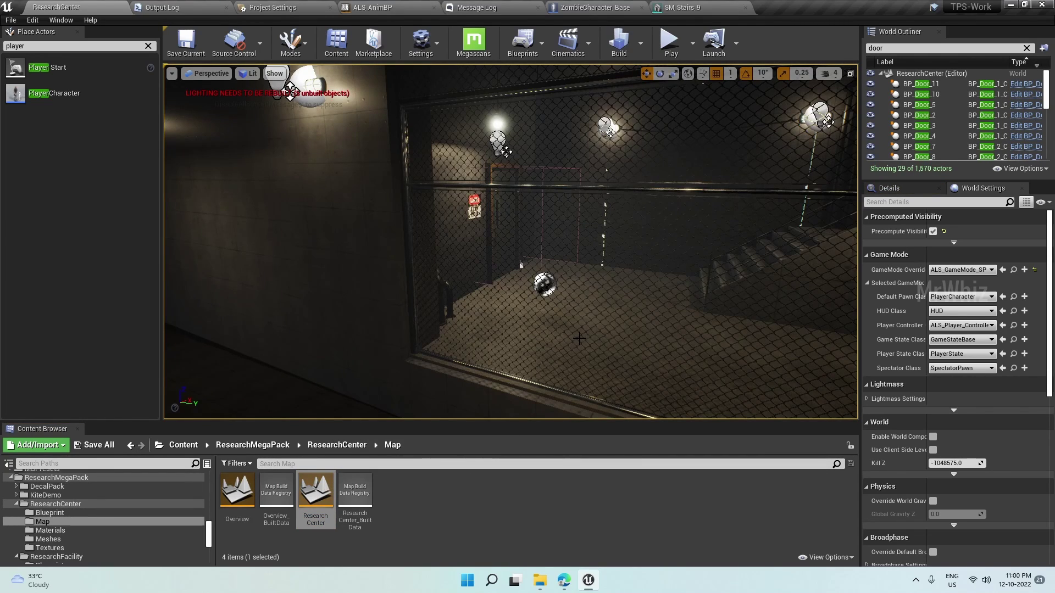
- Examine the ResearchCenter level around its fenced hall and from outside, and focus the view on one of its door meshes
{"action": "key", "text": "s"}
{"action": "right_click_drag", "start_coordinate": [579, 338], "coordinate": [599, 316]}
{"action": "key", "text": "w"}
{"action": "scroll", "coordinate": [604, 323], "scroll_direction": "up", "scroll_amount": 5}
{"action": "scroll", "coordinate": [604, 323], "scroll_direction": "down", "scroll_amount": 6}
{"action": "scroll", "coordinate": [614, 307], "scroll_direction": "down", "scroll_amount": 7}
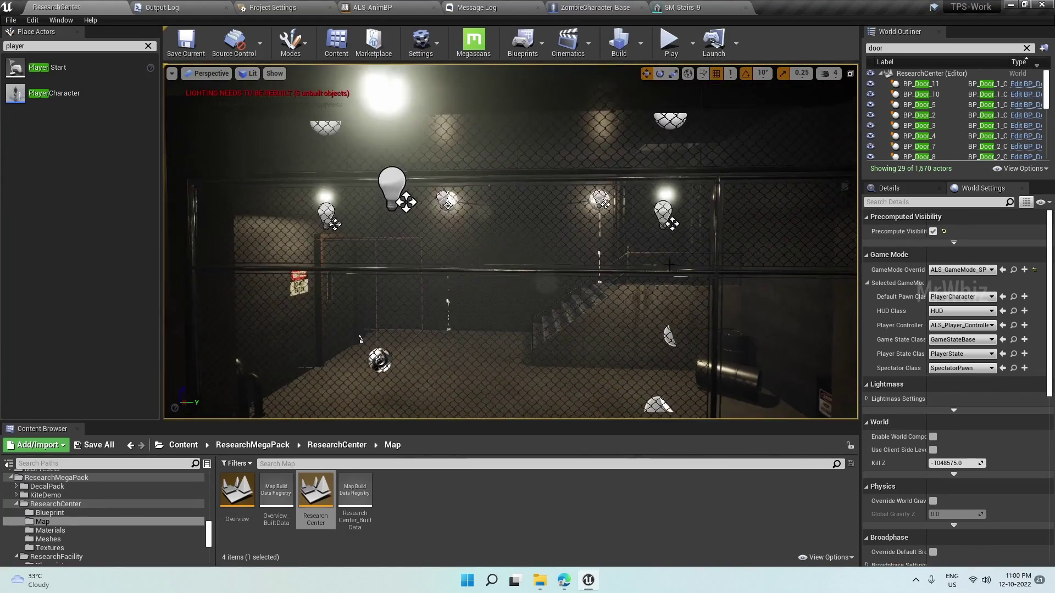
{"action": "right_click_drag", "start_coordinate": [614, 308], "coordinate": [426, 330]}
{"action": "scroll", "coordinate": [686, 206], "scroll_direction": "down", "scroll_amount": 6}
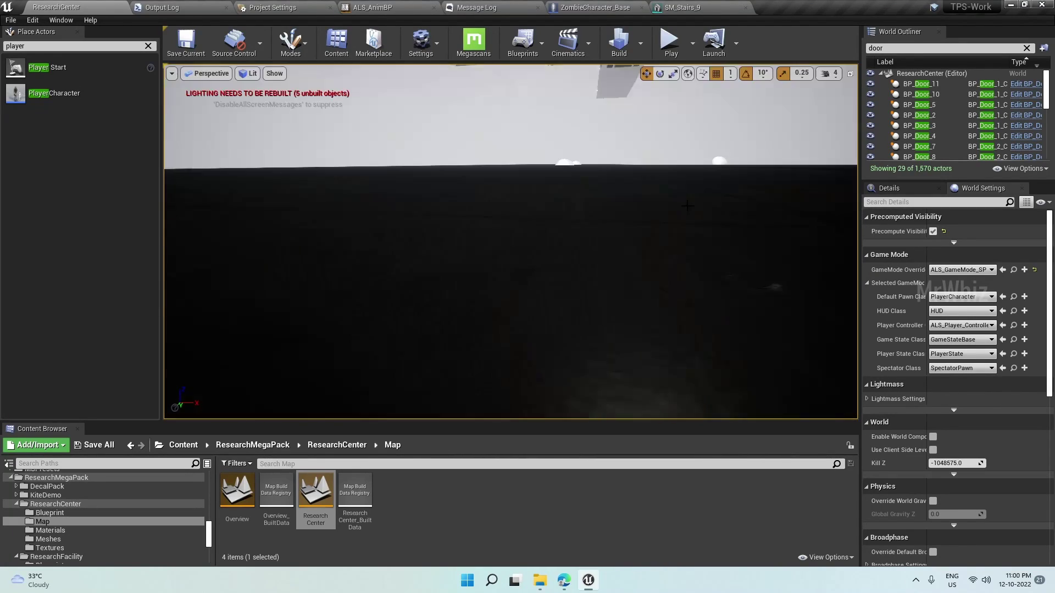
{"action": "right_click_drag", "start_coordinate": [687, 206], "coordinate": [714, 115]}
{"action": "left_click", "coordinate": [717, 111]}
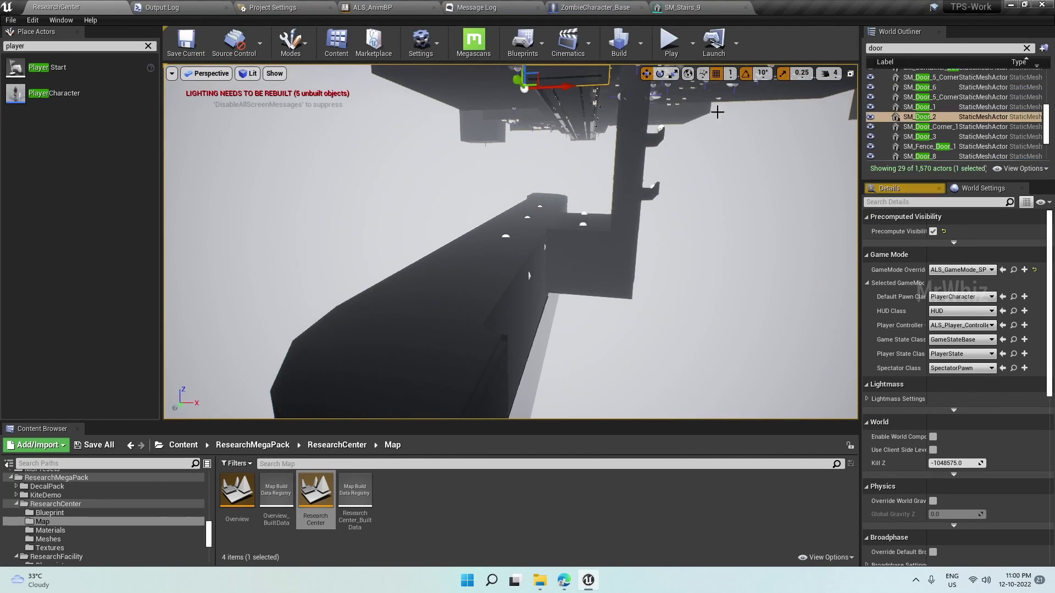
{"action": "key", "text": "f"}
{"action": "scroll", "coordinate": [617, 199], "scroll_direction": "up", "scroll_amount": 5}
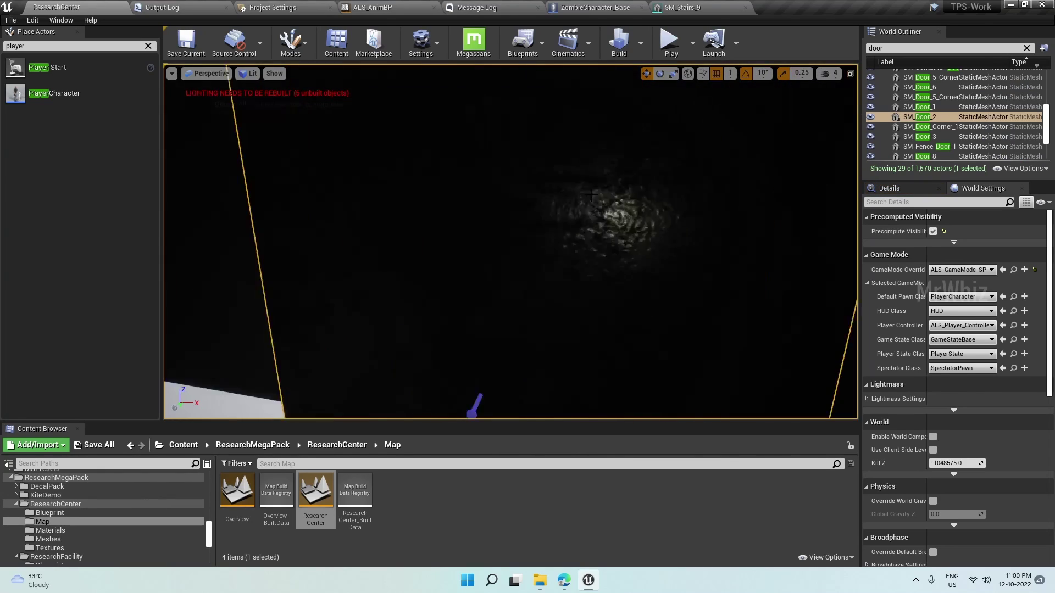
- Inspect the facility's interior, ending on the open concrete floor beside the containers
{"action": "key", "text": "s"}
{"action": "right_click_drag", "start_coordinate": [617, 199], "coordinate": [581, 230]}
{"action": "key", "text": "w"}
{"action": "key", "text": "s"}
{"action": "key", "text": "w"}
{"action": "key", "text": "s"}
{"action": "key", "text": "w"}
{"action": "left_click", "coordinate": [636, 228]}
{"action": "key", "text": "s"}
{"action": "key", "text": "w"}
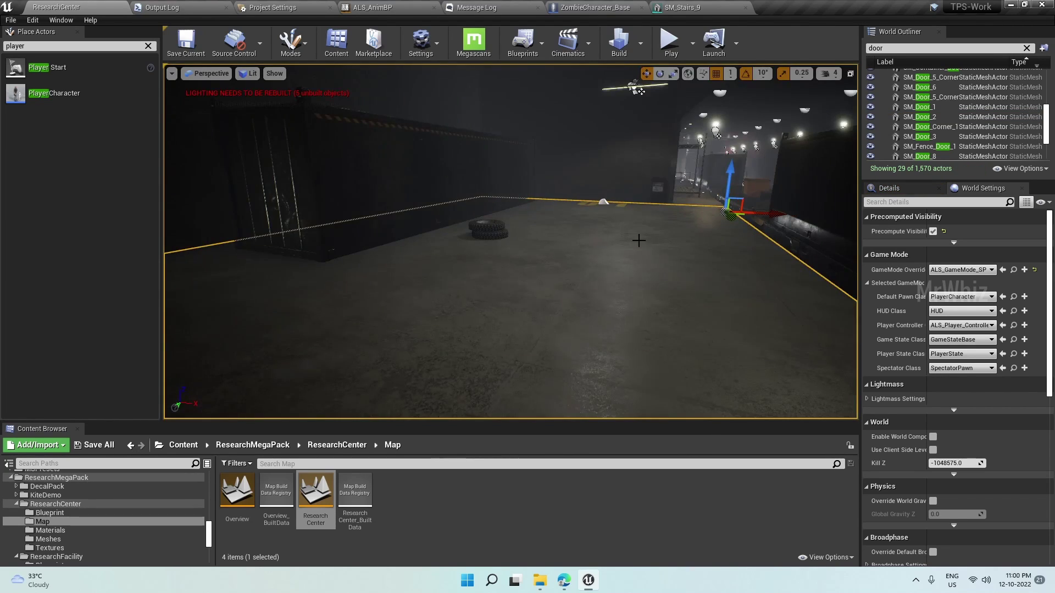
{"action": "left_click_drag", "start_coordinate": [638, 241], "coordinate": [739, 283], "text": "alt"}
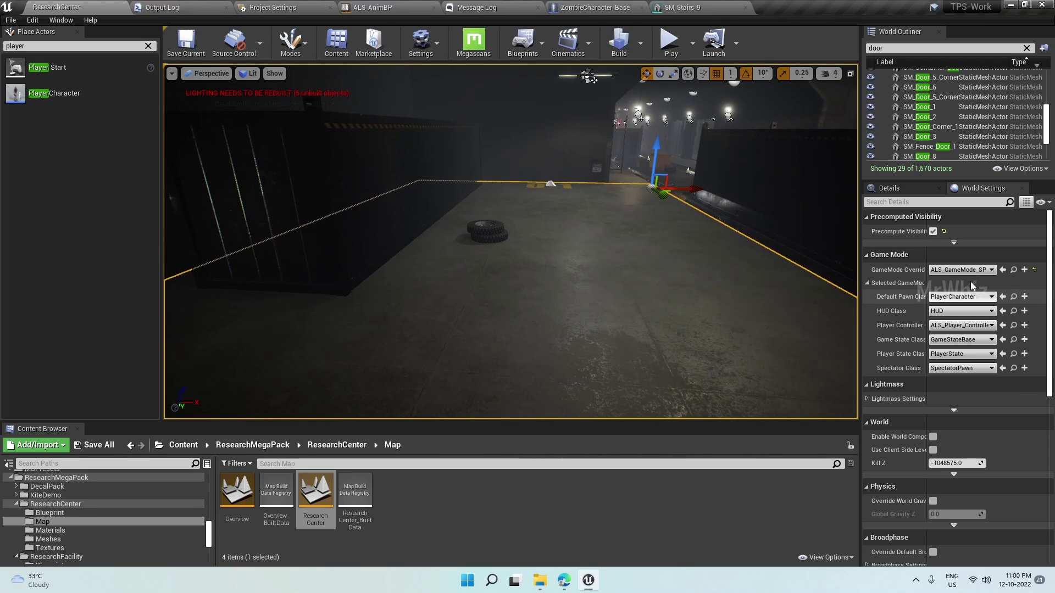
- Play the ResearchCenter level and run the character through the warehouse toward the fenced area
{"action": "left_click", "coordinate": [670, 41]}
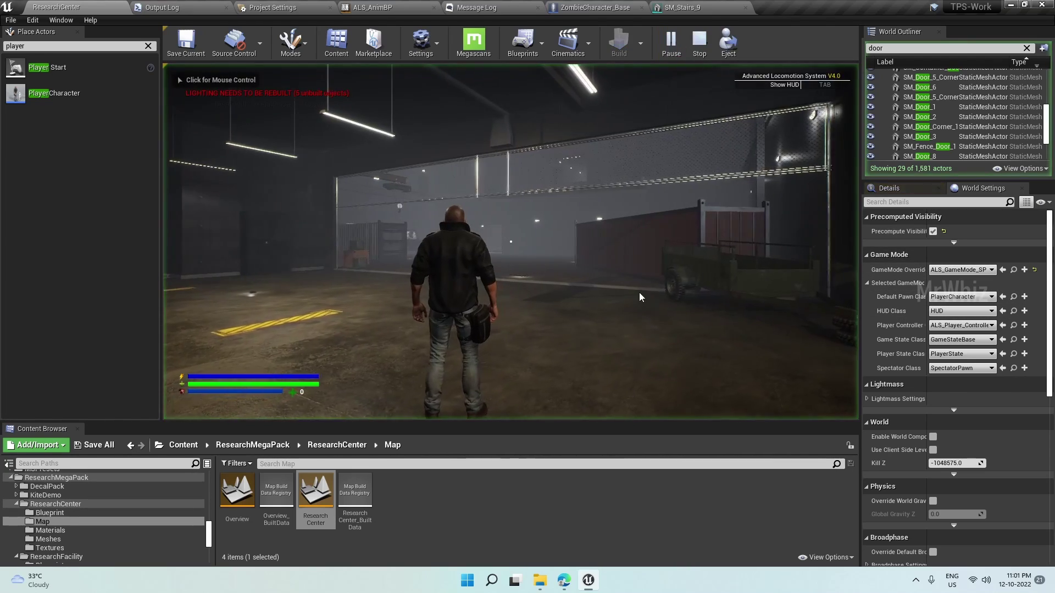
{"action": "key", "text": "w"}
{"action": "key", "text": "shift"}
{"action": "key", "text": "w"}
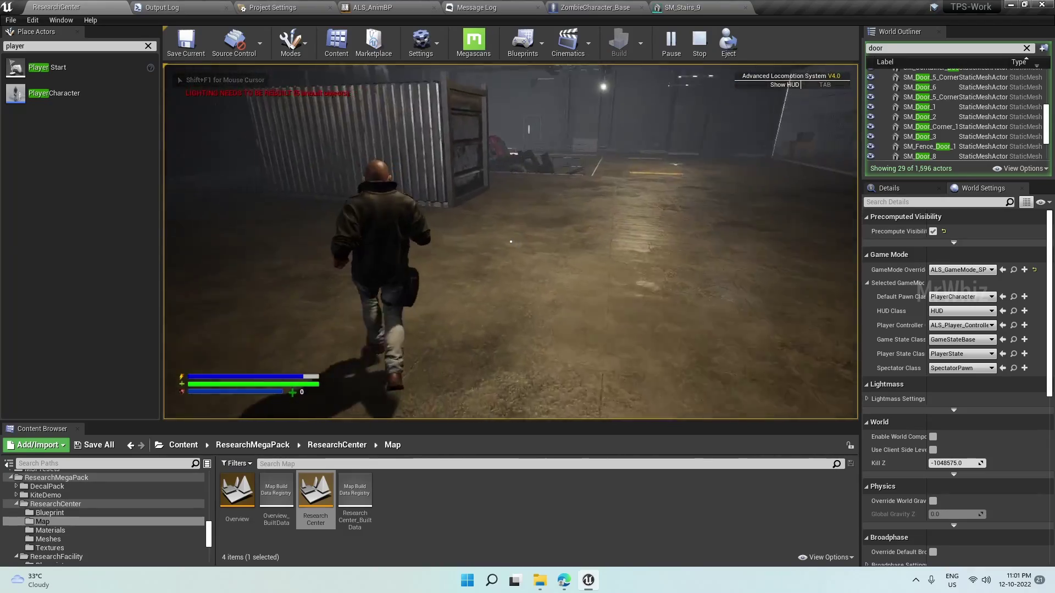
{"action": "key", "text": "w"}
{"action": "key", "text": "w"}
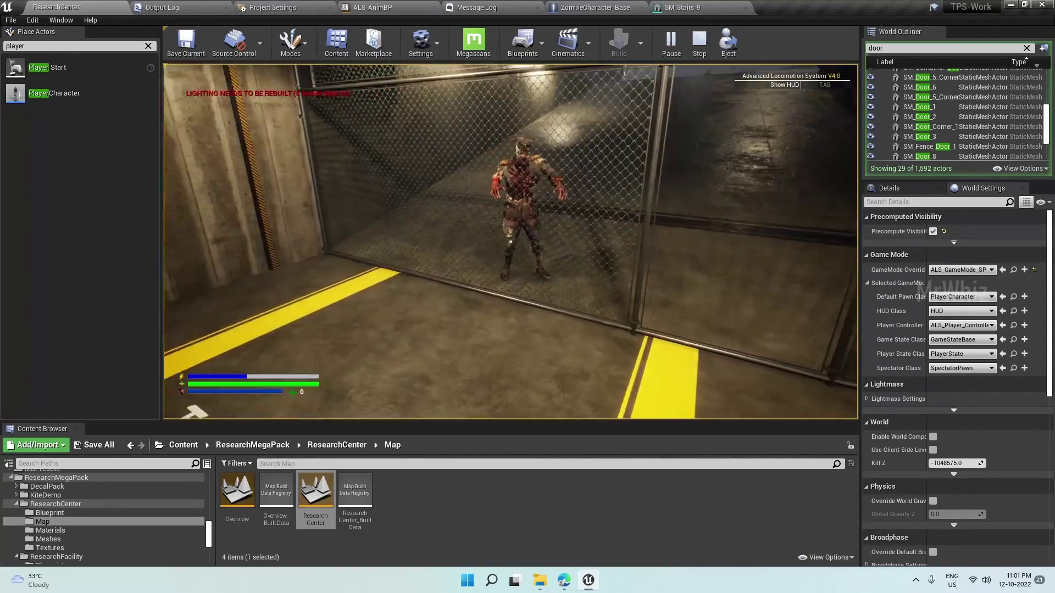
- Approach the zombie behind the chain-link fence with the character and interact with the nearby door
{"action": "key", "text": "w"}
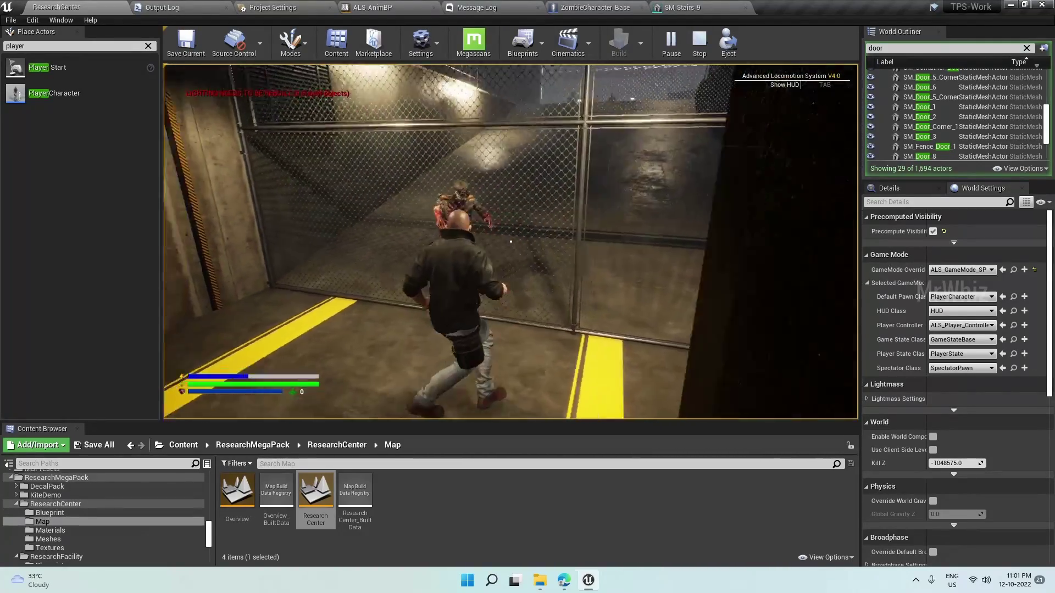
{"action": "key", "text": "w"}
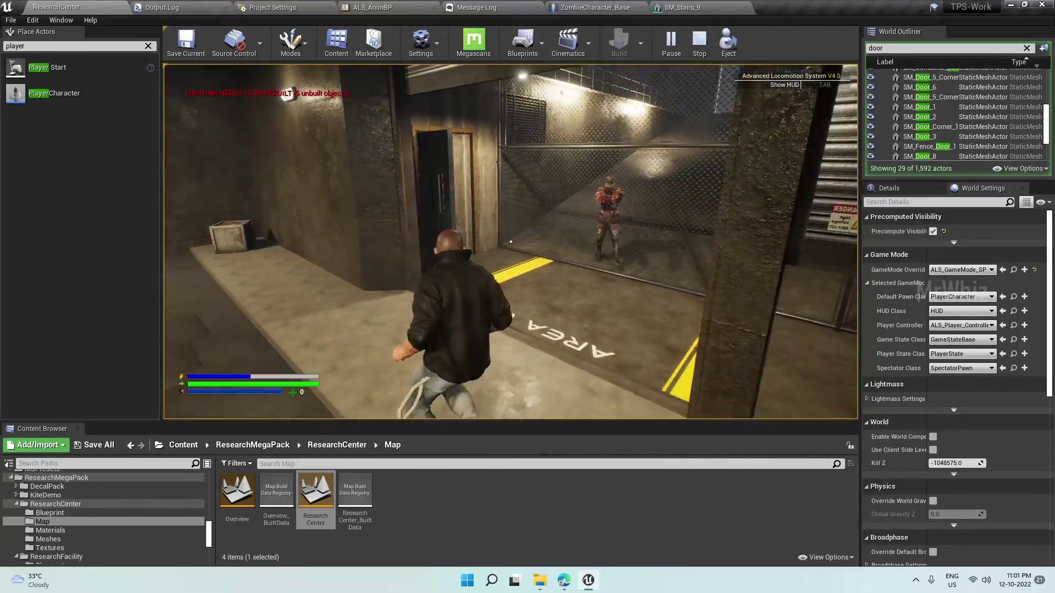
{"action": "key", "text": "w"}
{"action": "key", "text": "e"}
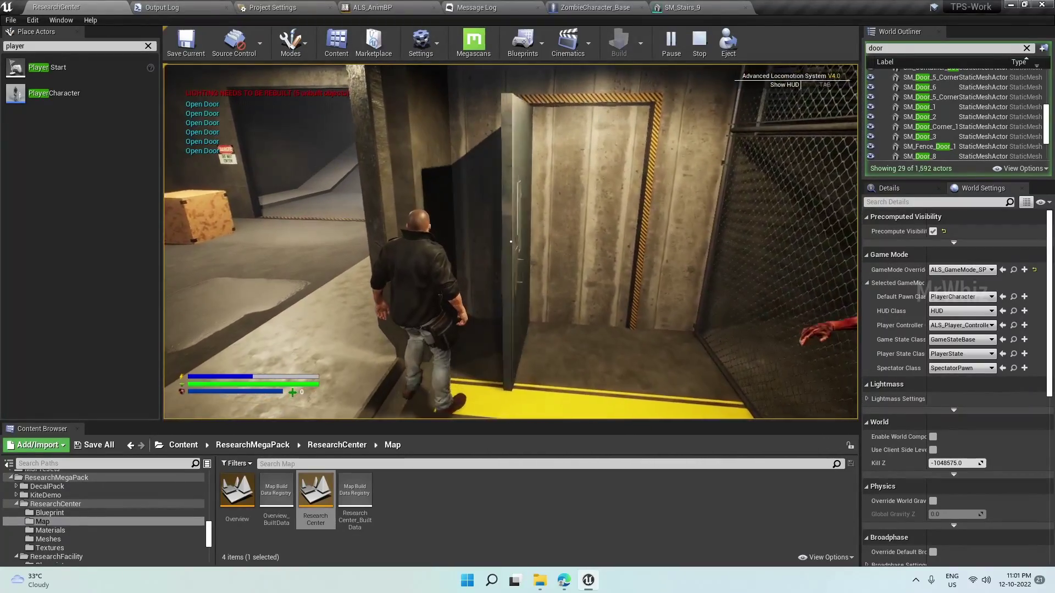
- Run the character past the crates and through the ramp tunnel, testing the crouch, and end the play session
{"action": "key", "text": "w"}
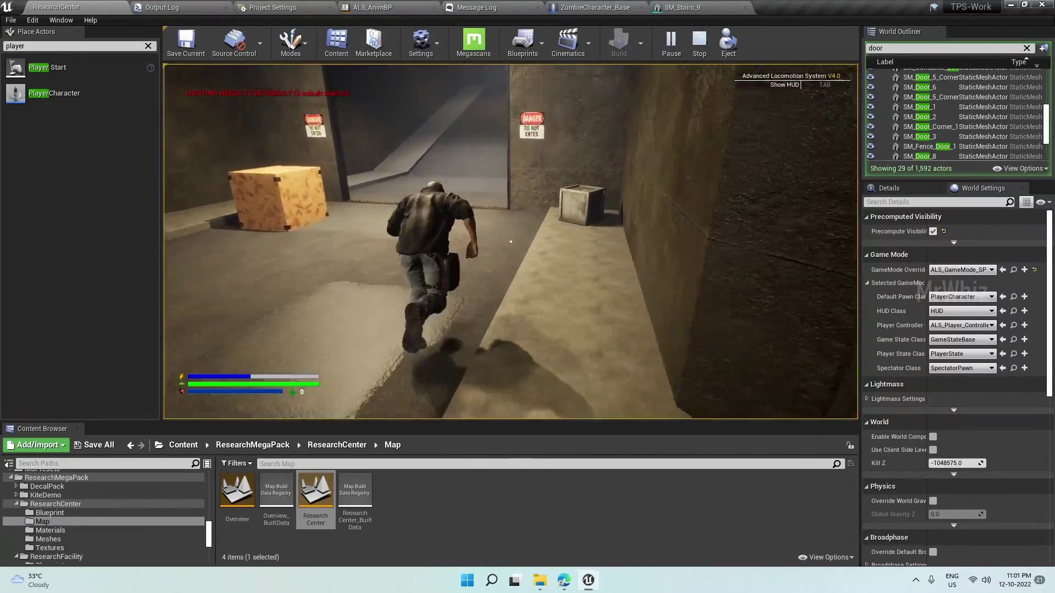
{"action": "key", "text": "w"}
{"action": "key", "text": "c"}
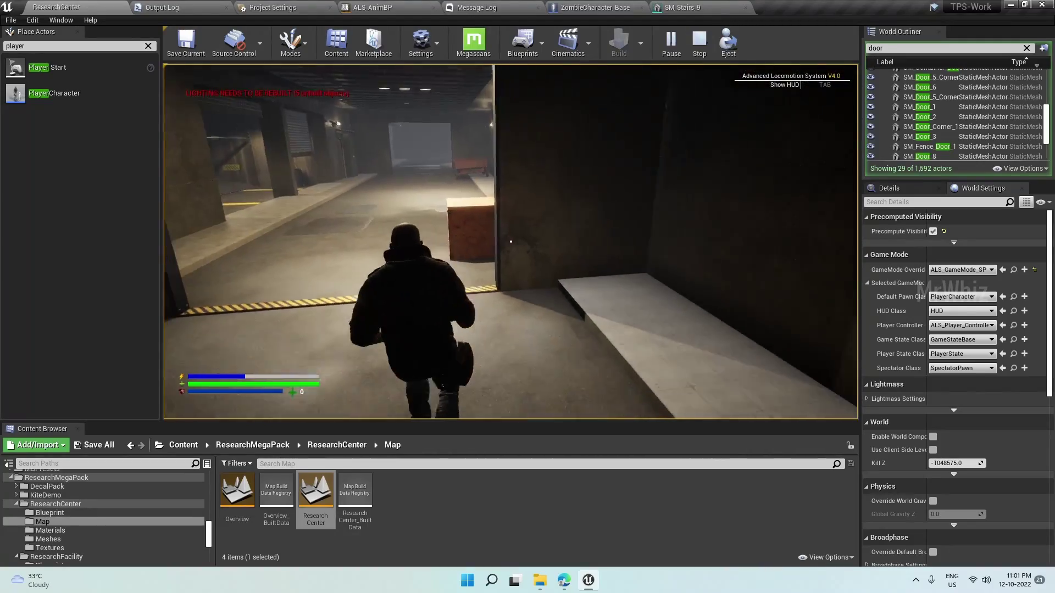
{"action": "key", "text": "c"}
{"action": "key", "text": "w"}
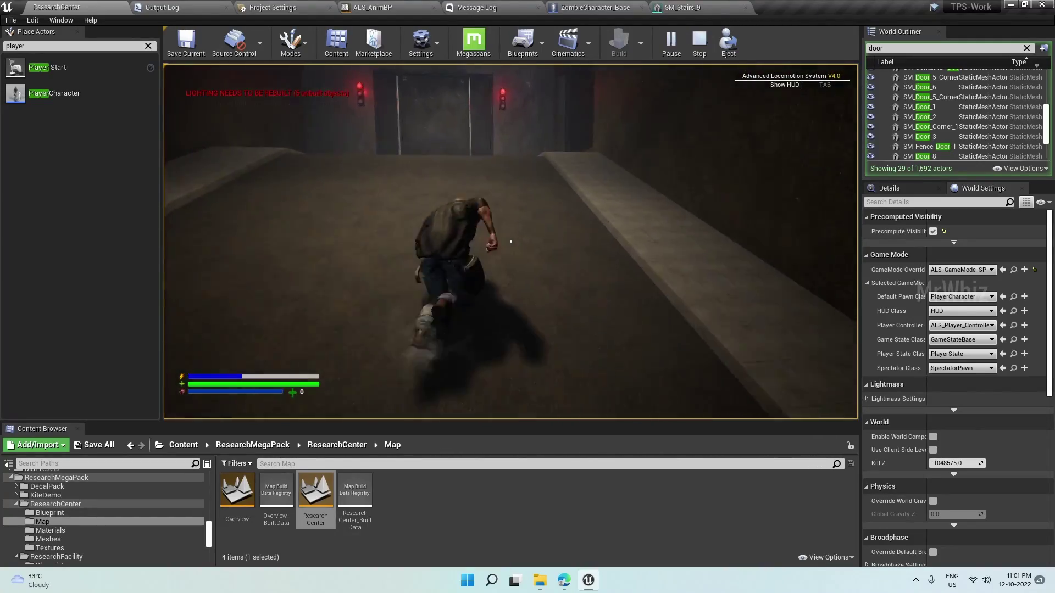
{"action": "key", "text": "w"}
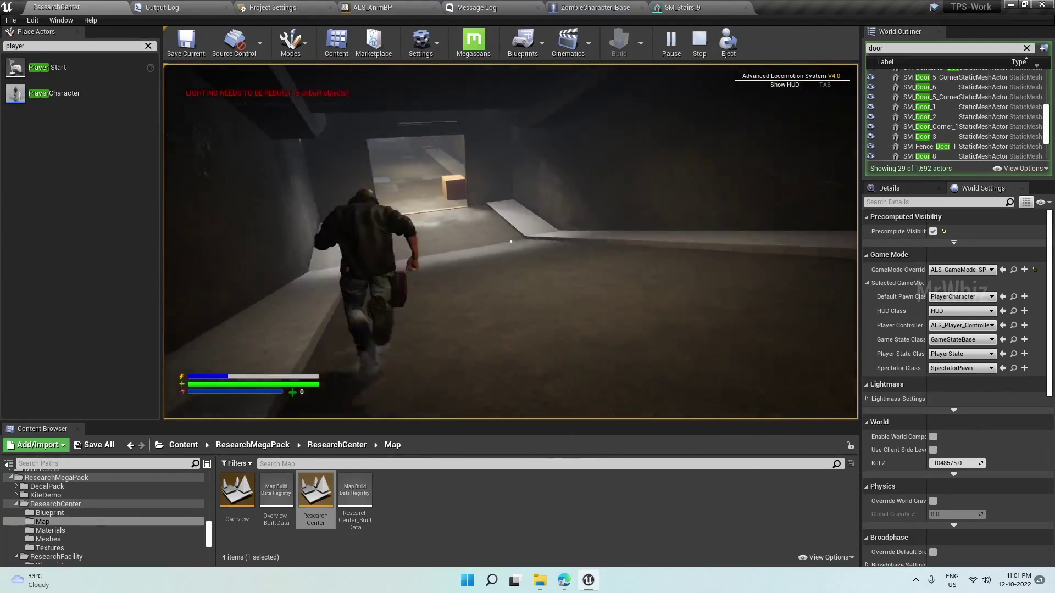
{"action": "key", "text": "w"}
{"action": "key", "text": "Escape"}
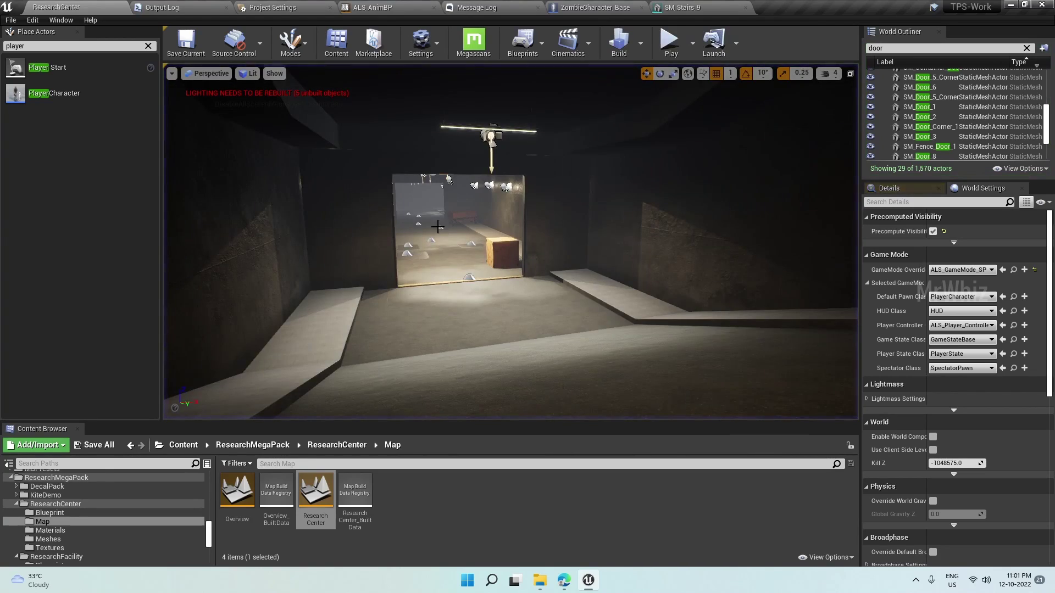
- Open the SecretBase level from the ResearchMegaPack/SecretBase/Map folder
{"action": "left_click", "coordinate": [319, 447]}
{"action": "left_click", "coordinate": [275, 446]}
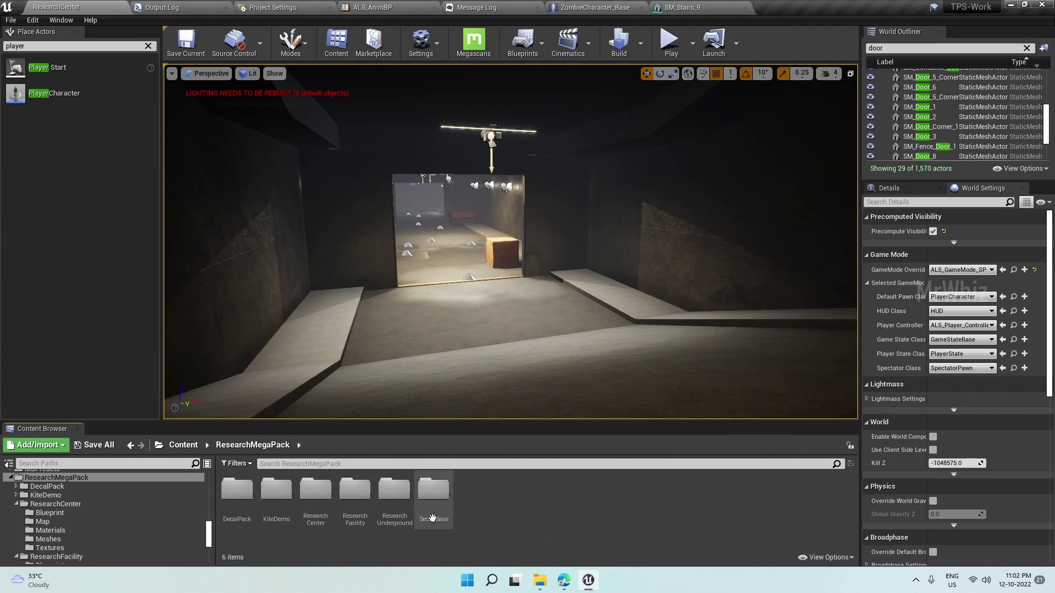
{"action": "double_click", "coordinate": [432, 515]}
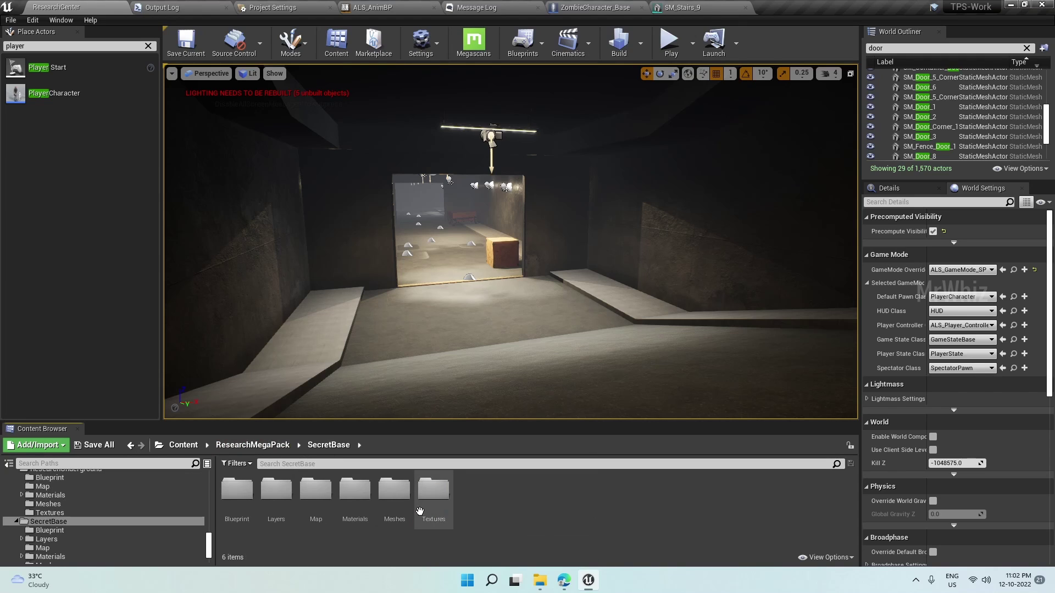
{"action": "double_click", "coordinate": [323, 506]}
{"action": "double_click", "coordinate": [242, 502]}
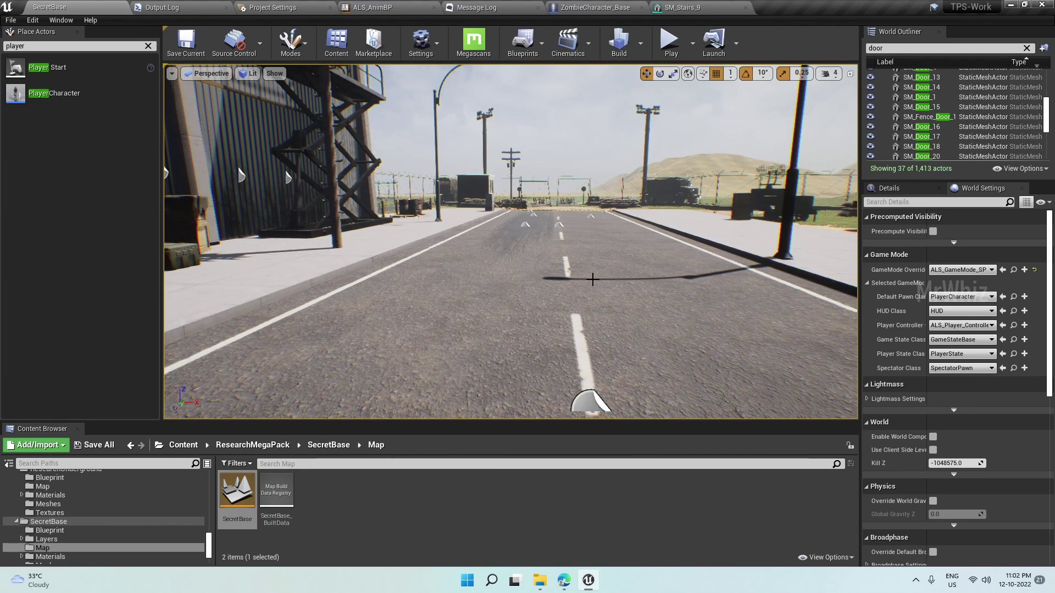
- Play the SecretBase level from above the road, run the character along the road, and stop the session
{"action": "scroll", "coordinate": [593, 280], "scroll_direction": "down", "scroll_amount": 3}
{"action": "left_click", "coordinate": [587, 276]}
{"action": "left_click_drag", "start_coordinate": [586, 275], "coordinate": [330, 308], "text": "alt"}
{"action": "right_click_drag", "start_coordinate": [589, 273], "coordinate": [539, 258]}
{"action": "left_click", "coordinate": [672, 52]}
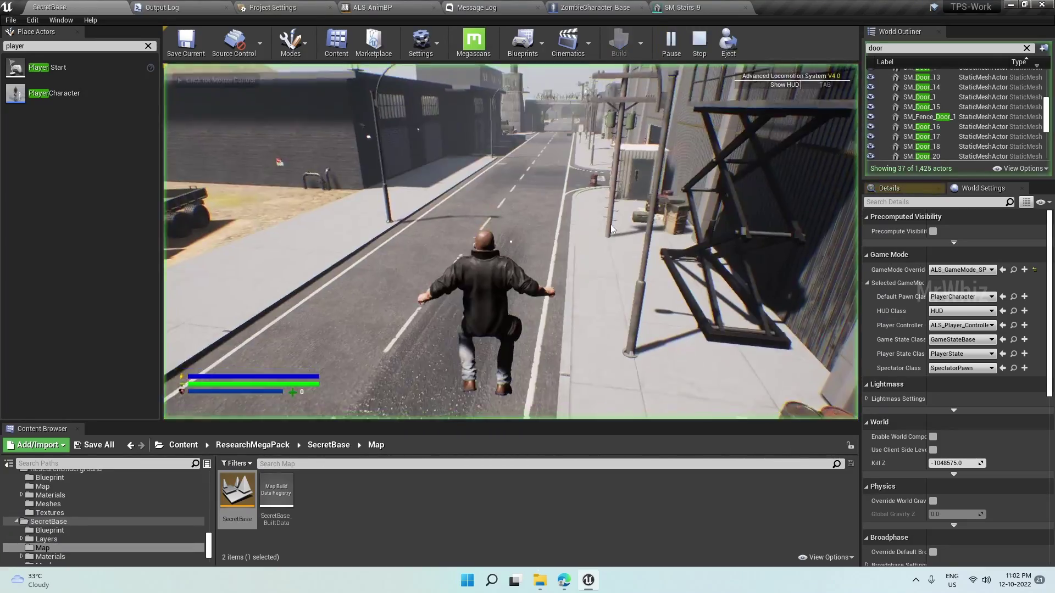
{"action": "key", "text": "w"}
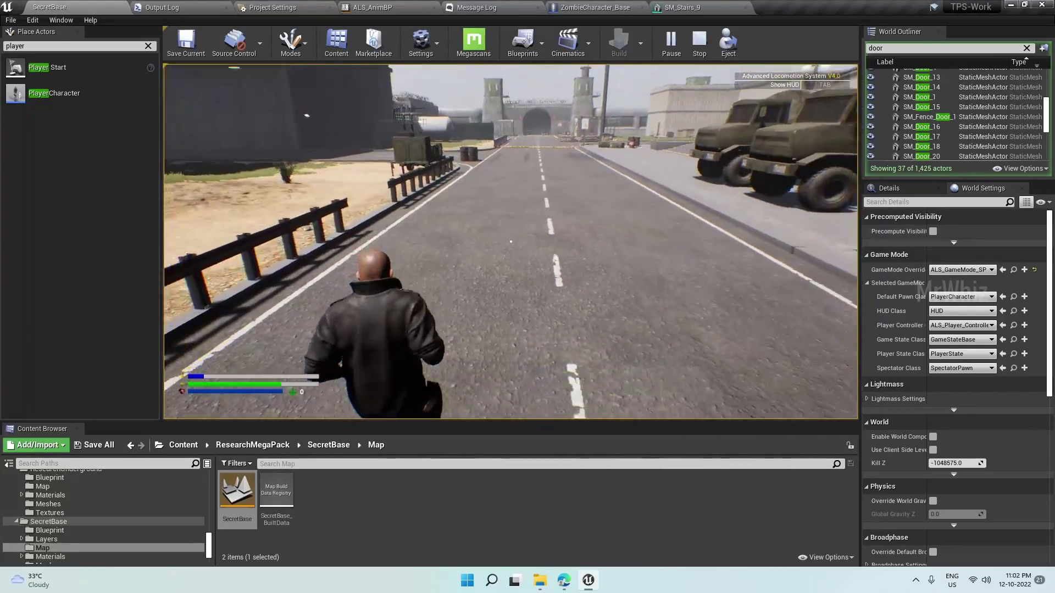
{"action": "key", "text": "Escape"}
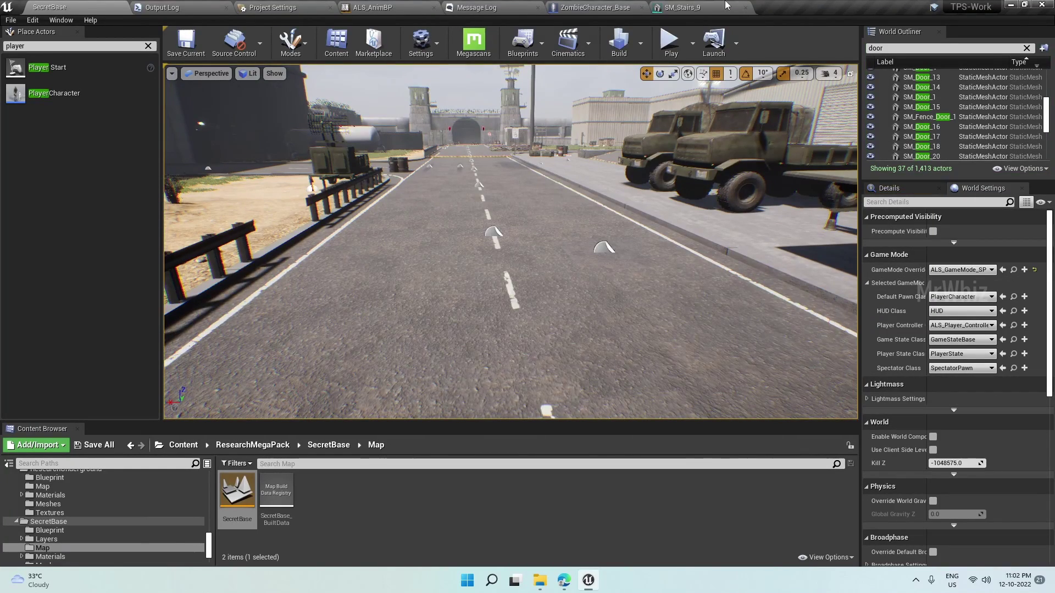
- Check the Advanced AI Spawn System listing in the browser, and return to Unreal Editor to select a road mesh in SecretBase
{"action": "left_click", "coordinate": [565, 581]}
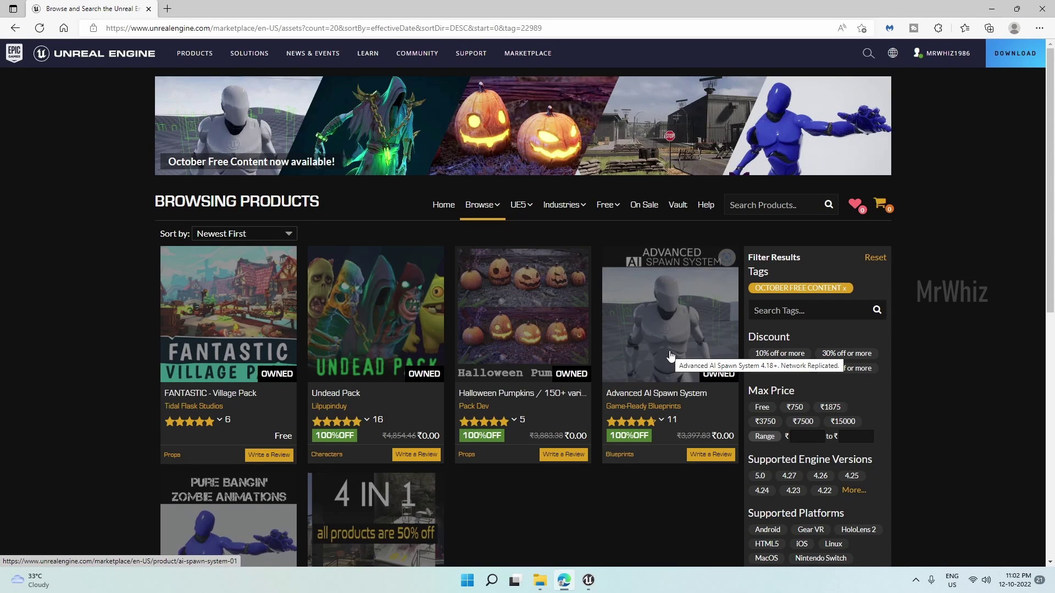
{"action": "left_click", "coordinate": [993, 10]}
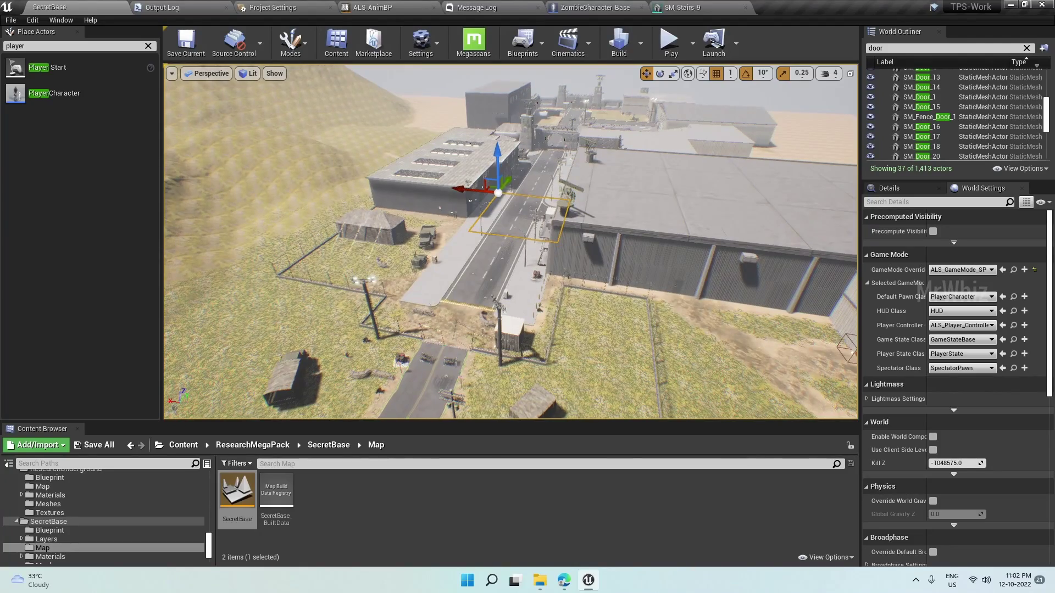
{"action": "left_click", "coordinate": [550, 162]}
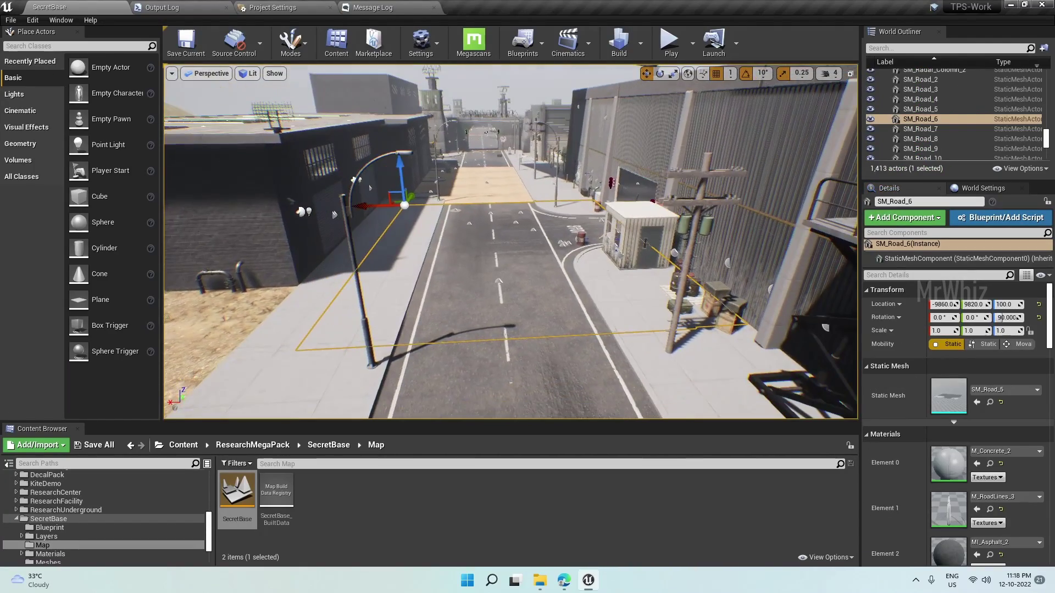
- Place a BP_AI_Spawner from the Advanced_AI_SpawnSystem/Blueprints folder in the middle of the SecretBase road
{"action": "key", "text": "s"}
{"action": "right_click_drag", "start_coordinate": [530, 287], "coordinate": [535, 273]}
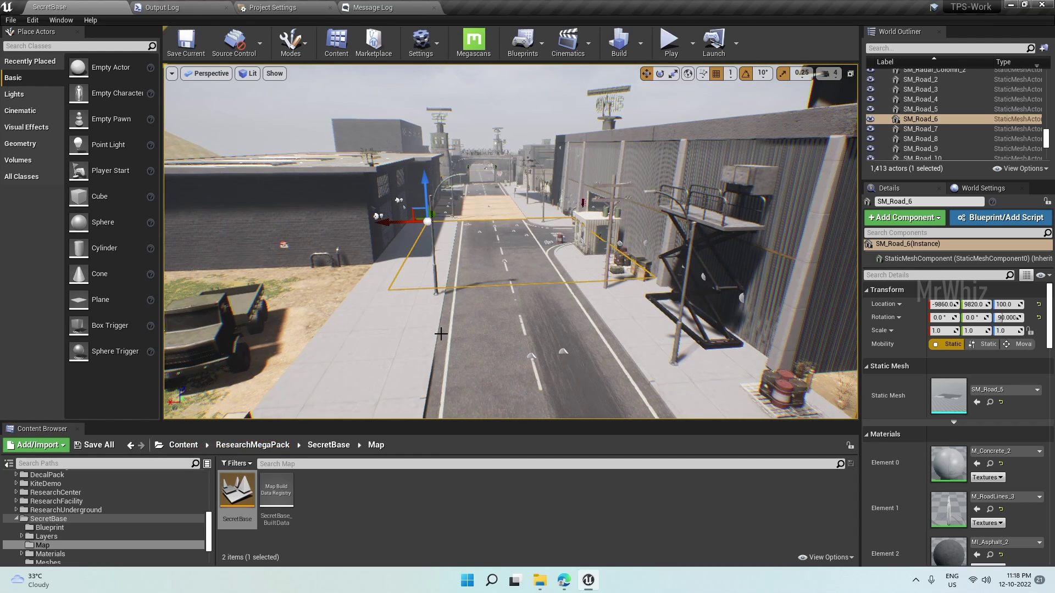
{"action": "scroll", "coordinate": [468, 339], "scroll_direction": "up", "scroll_amount": 3}
{"action": "right_click_drag", "start_coordinate": [514, 346], "coordinate": [503, 348]}
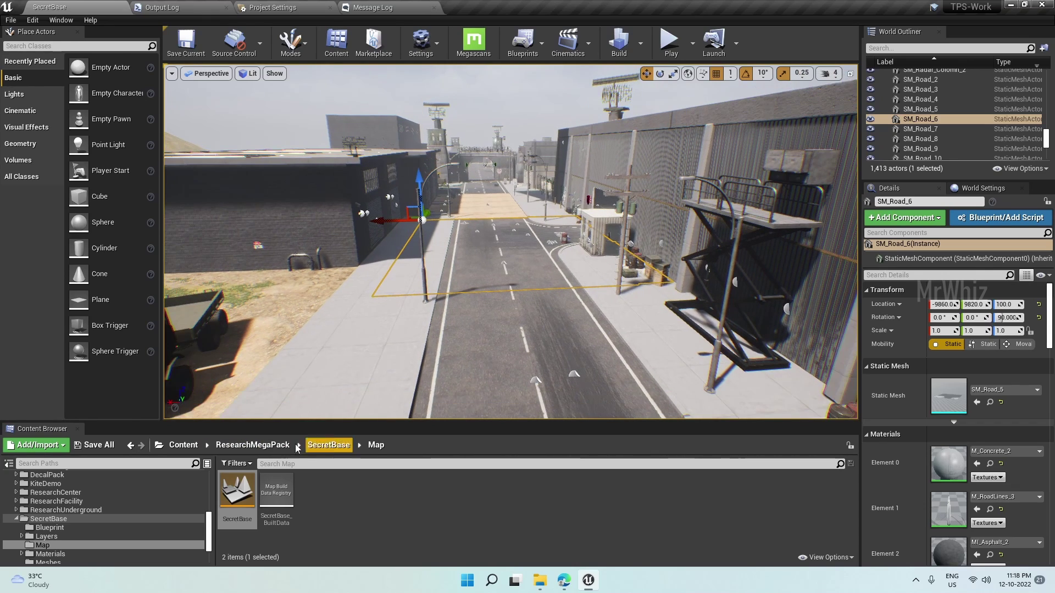
{"action": "left_click", "coordinate": [183, 445]}
{"action": "scroll", "coordinate": [356, 519], "scroll_direction": "down", "scroll_amount": 1}
{"action": "scroll", "coordinate": [446, 523], "scroll_direction": "up", "scroll_amount": 1}
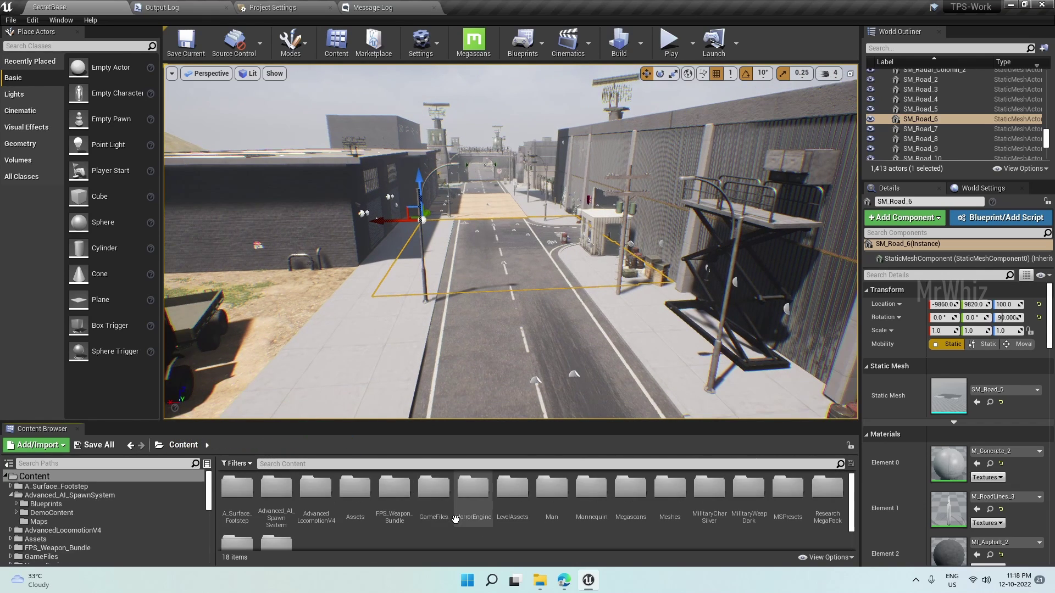
{"action": "double_click", "coordinate": [276, 488]}
{"action": "double_click", "coordinate": [240, 497]}
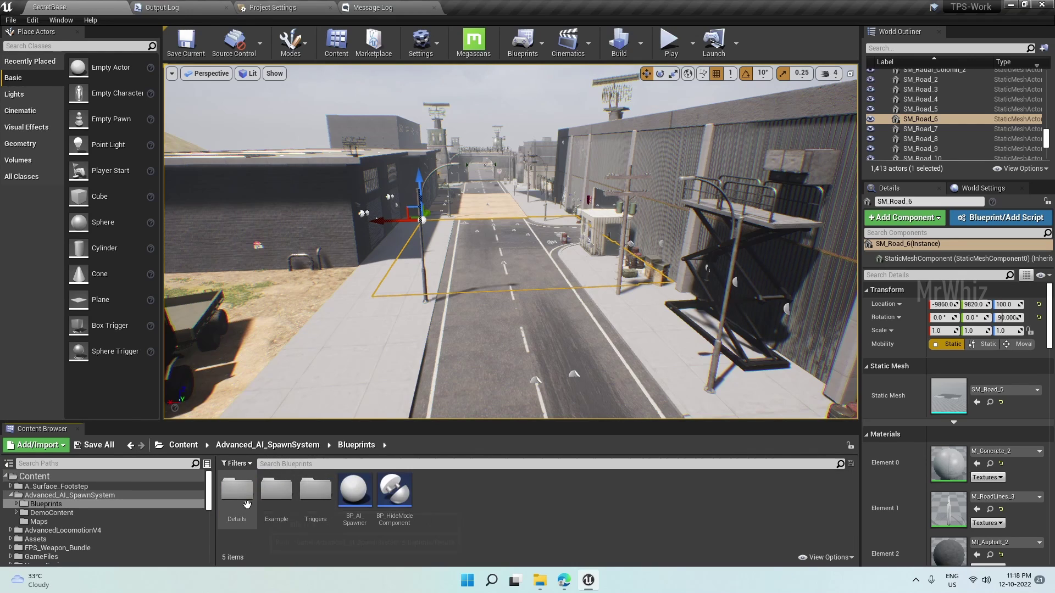
{"action": "left_click", "coordinate": [353, 496]}
{"action": "left_click_drag", "start_coordinate": [353, 496], "coordinate": [511, 254]}
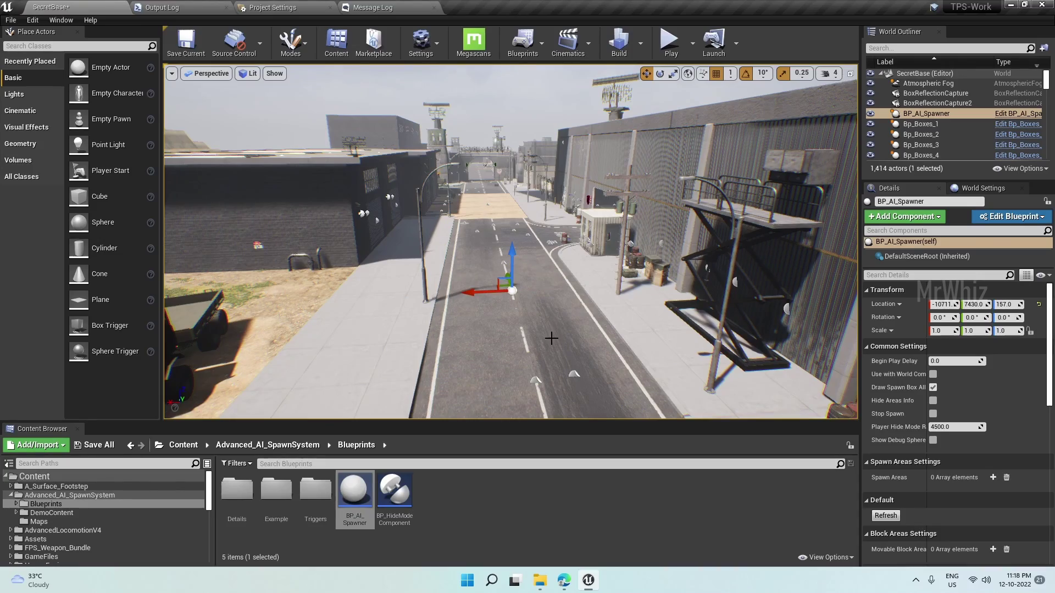
- Add one element to the Spawn Areas array of the BP_AI_Spawner
{"action": "scroll", "coordinate": [551, 338], "scroll_direction": "down", "scroll_amount": 2}
{"action": "right_click_drag", "start_coordinate": [551, 339], "coordinate": [704, 374]}
{"action": "right_click_drag", "start_coordinate": [544, 356], "coordinate": [581, 342]}
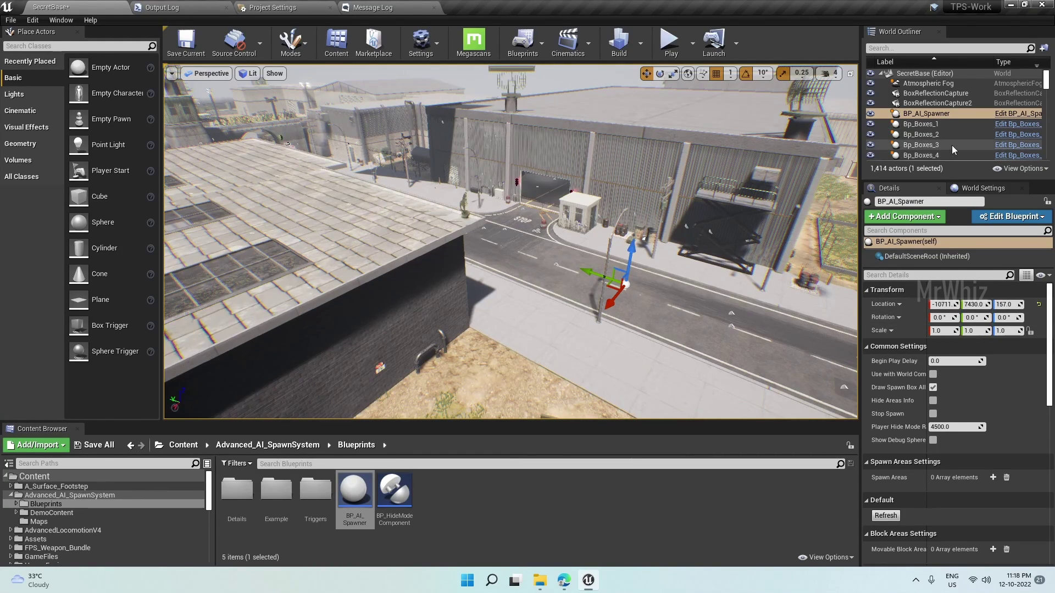
{"action": "scroll", "coordinate": [879, 396], "scroll_direction": "down", "scroll_amount": 5}
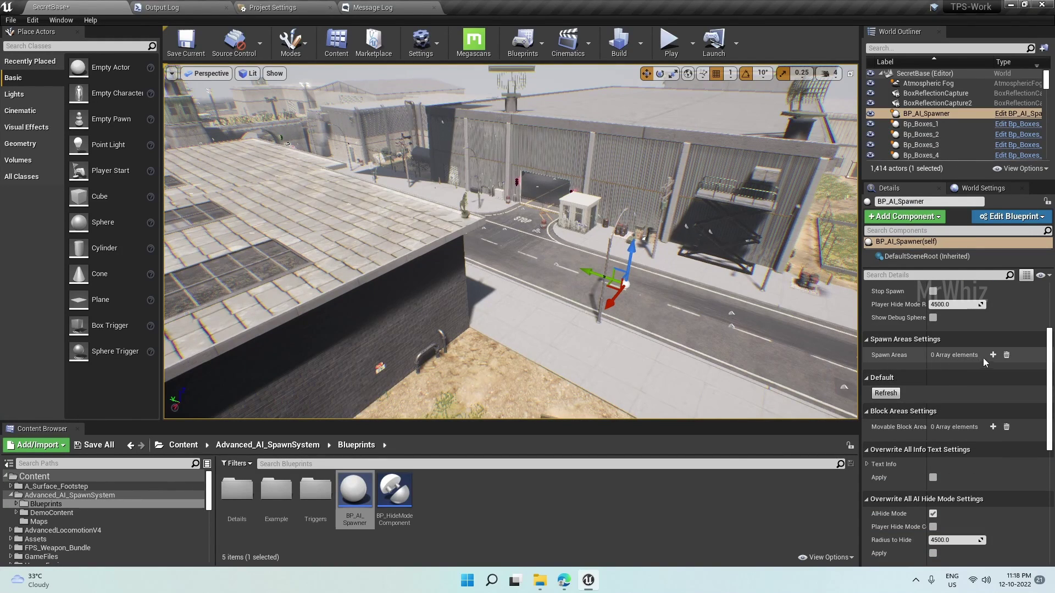
{"action": "left_click", "coordinate": [992, 355]}
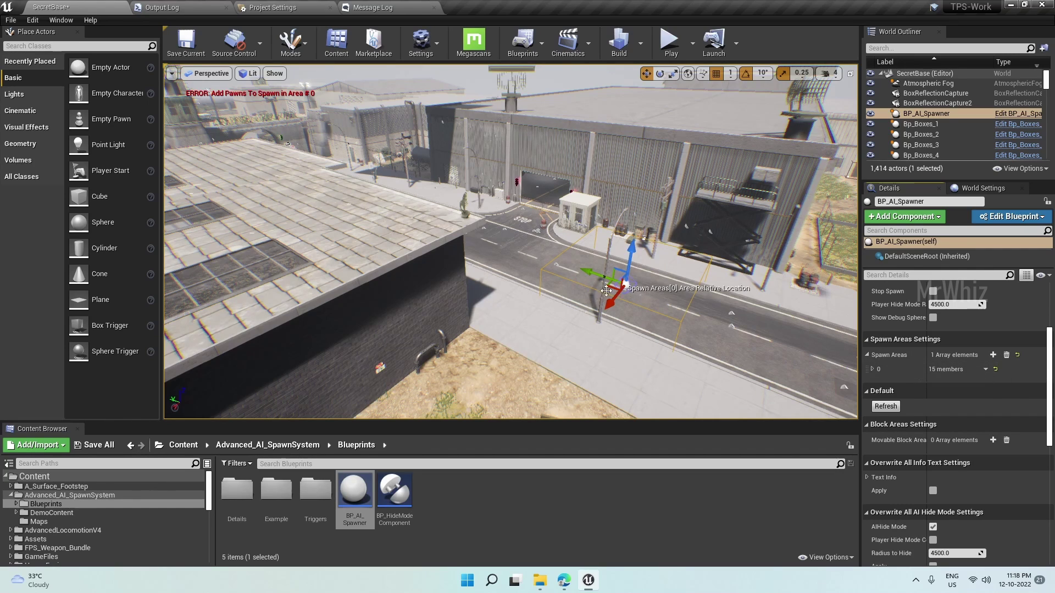
- Expand spawn area 0 of the spawner and enable its Draw Spawn Box option
{"action": "left_click", "coordinate": [872, 369]}
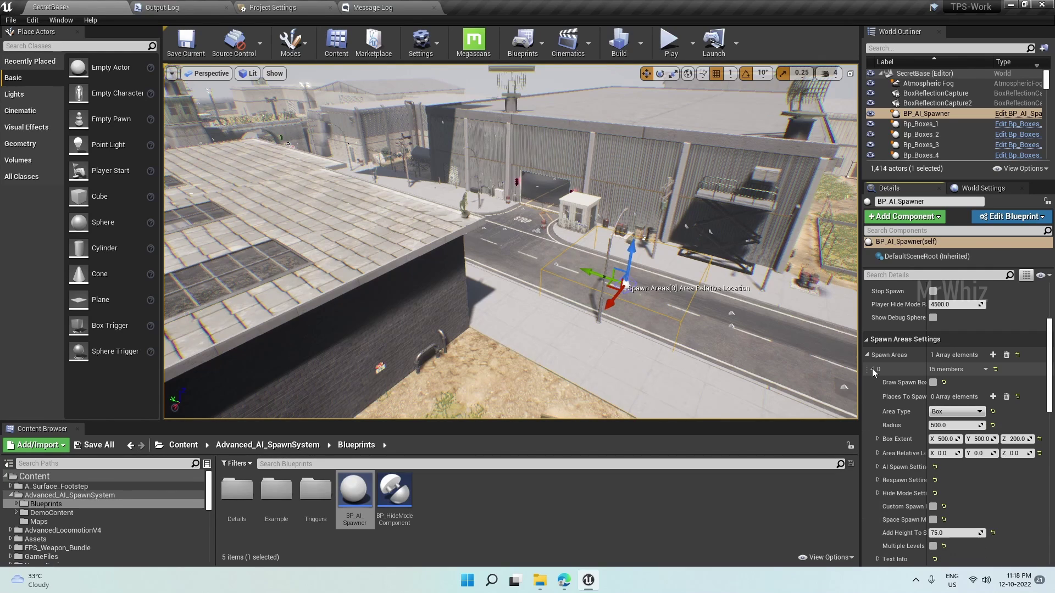
{"action": "scroll", "coordinate": [909, 387], "scroll_direction": "down", "scroll_amount": 2}
{"action": "scroll", "coordinate": [908, 388], "scroll_direction": "down", "scroll_amount": 1}
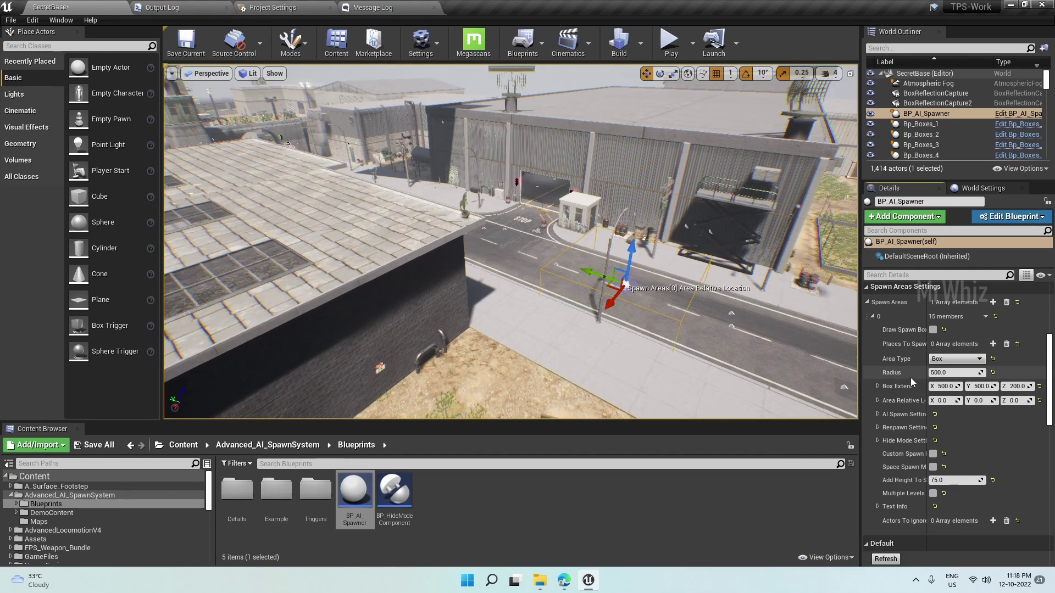
{"action": "left_click", "coordinate": [932, 329]}
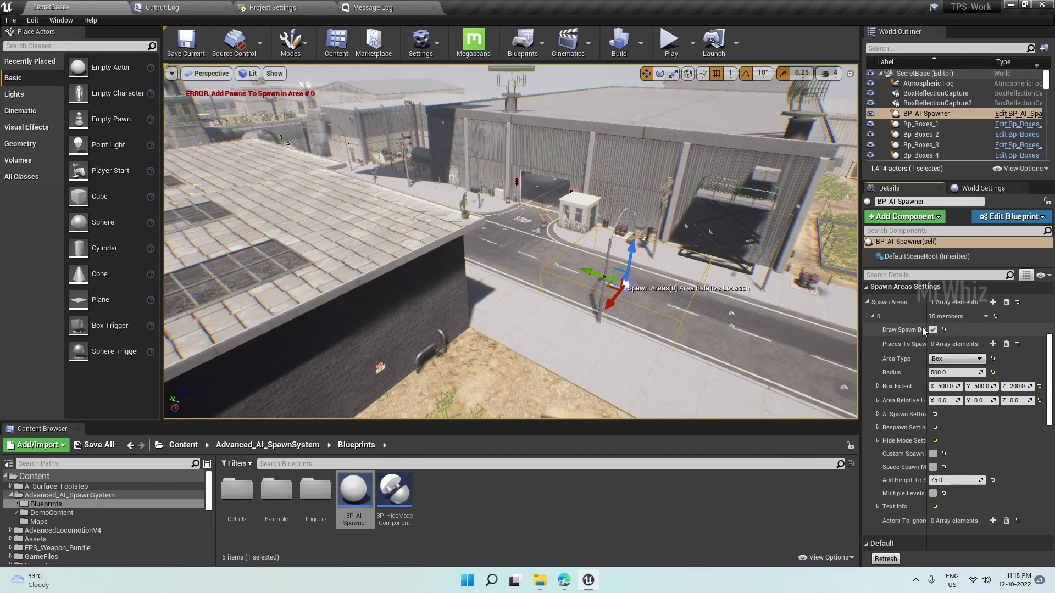
{"action": "scroll", "coordinate": [658, 326], "scroll_direction": "up", "scroll_amount": 3}
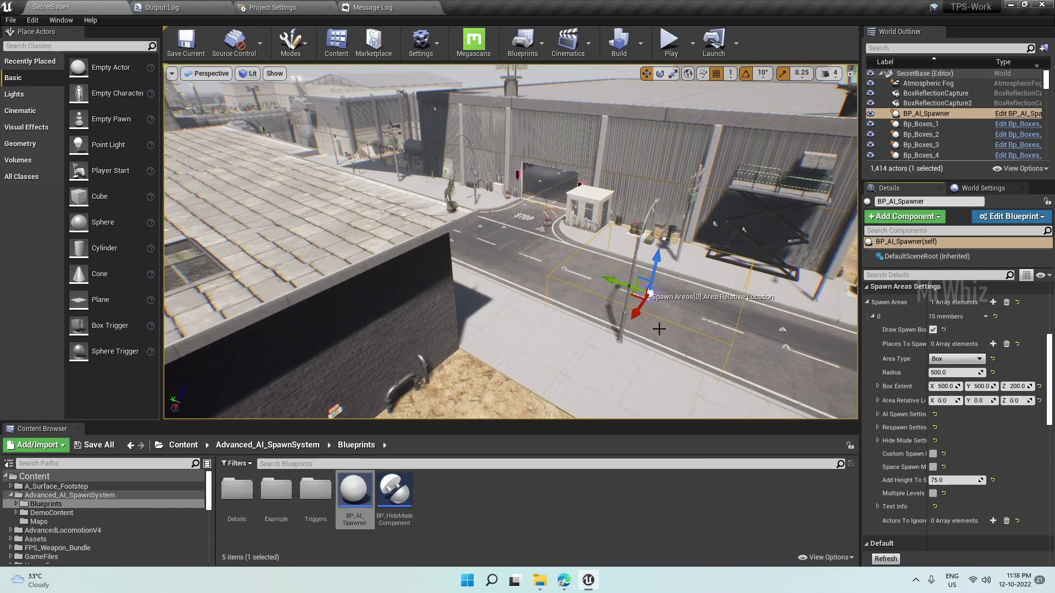
{"action": "right_click_drag", "start_coordinate": [659, 327], "coordinate": [678, 328]}
{"action": "key", "text": "d"}
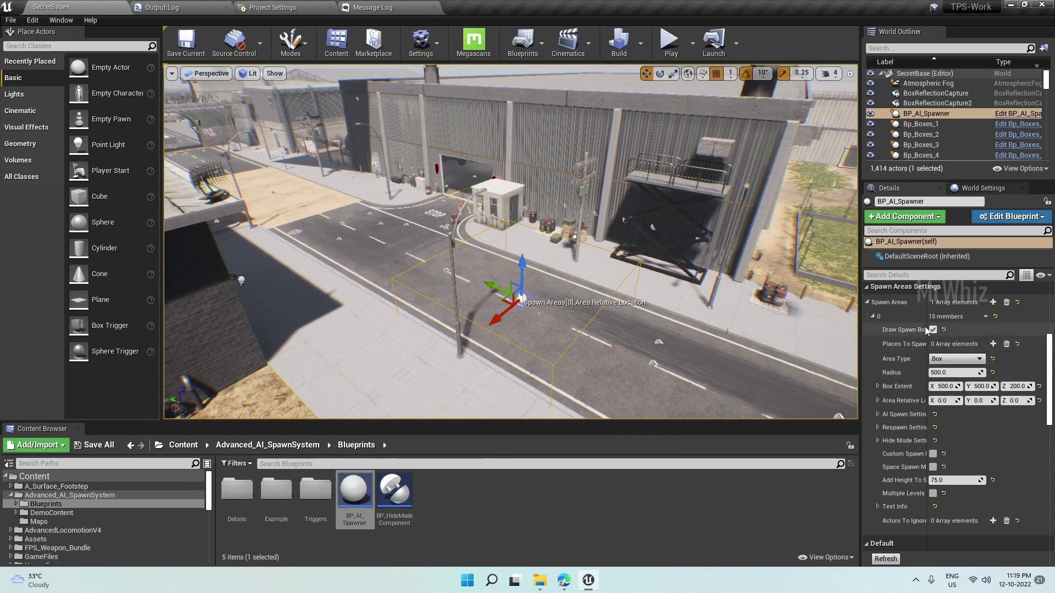
- Add one Pawns To Spawn entry in the area's AI Spawn Settings and set its class to ZombieCharacter_Base
{"action": "left_click", "coordinate": [879, 413]}
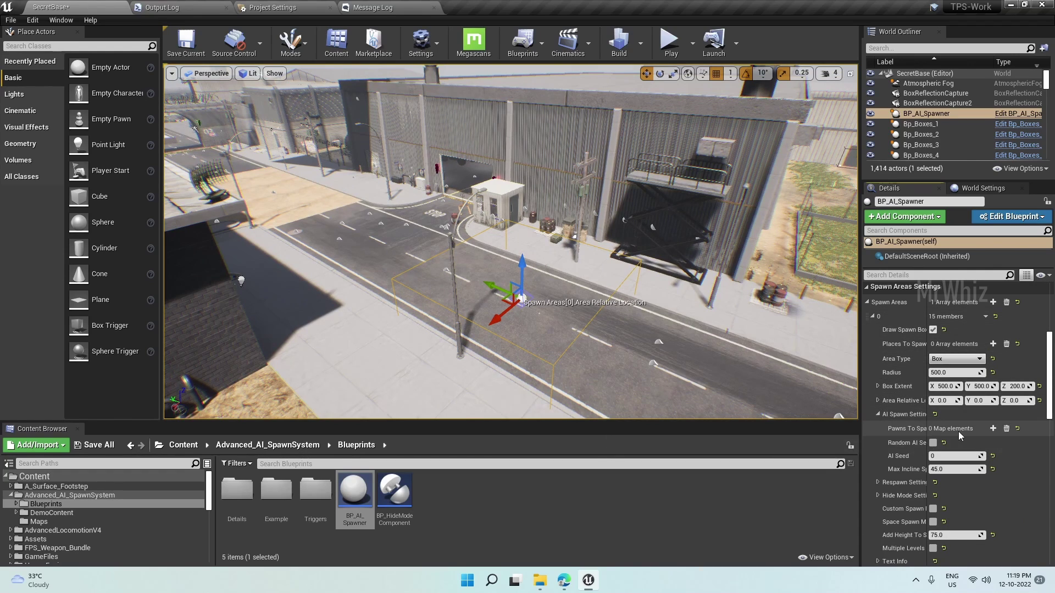
{"action": "left_click", "coordinate": [994, 429]}
{"action": "left_click", "coordinate": [906, 444]}
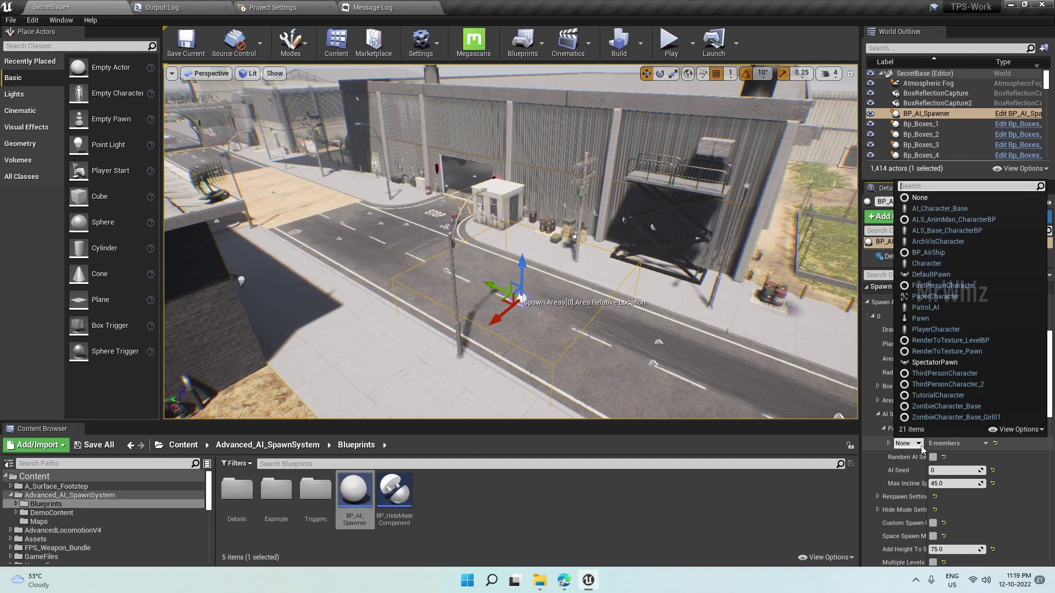
{"action": "left_click", "coordinate": [925, 409]}
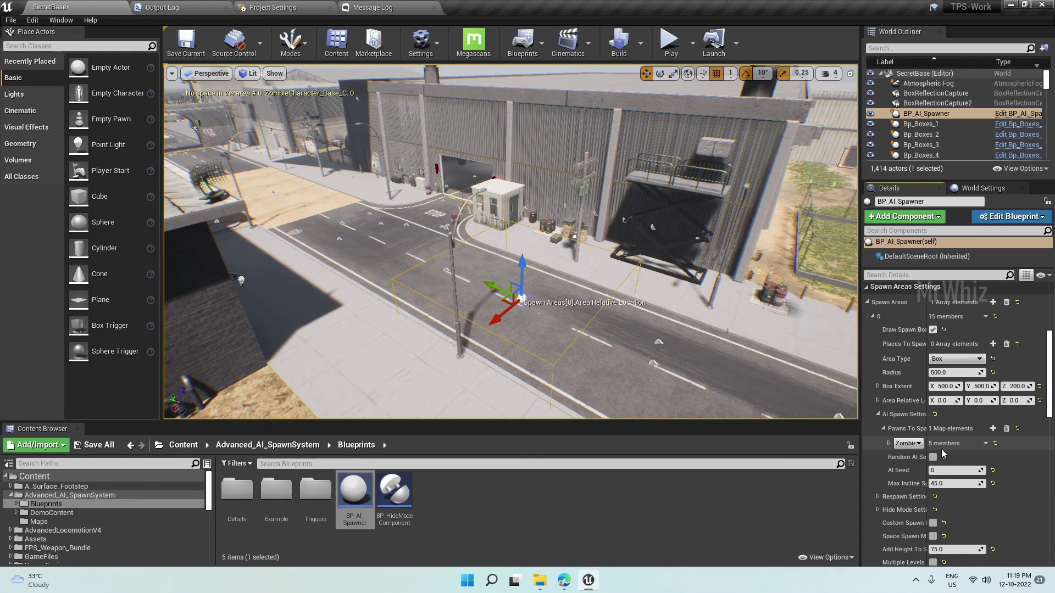
{"action": "left_click_drag", "start_coordinate": [927, 411], "coordinate": [952, 411]}
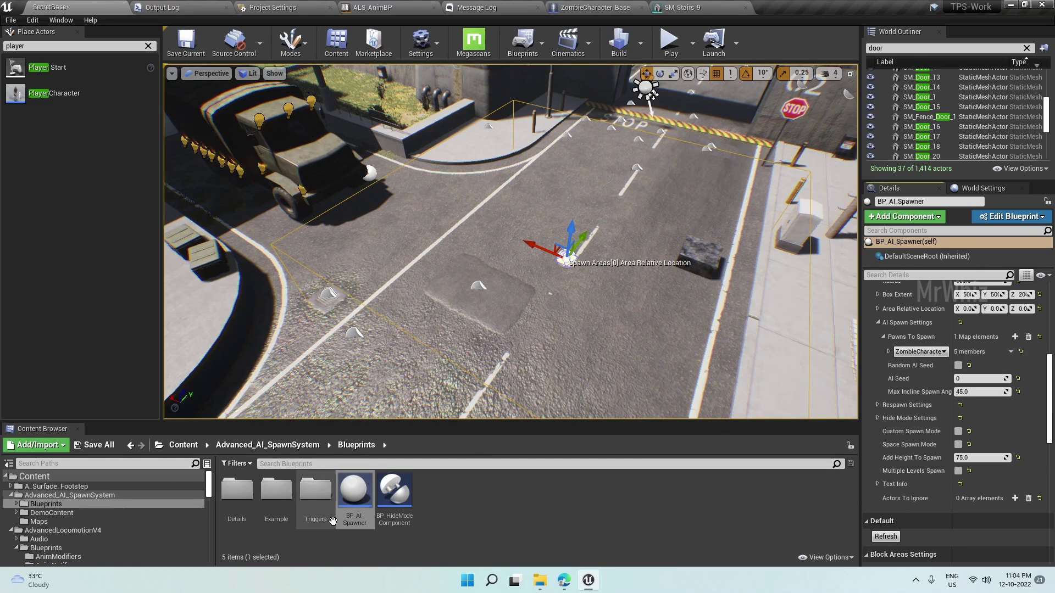
- Open the ZombieCharacter_Base blueprint from the GameFiles/Zombies/Blueprints folder
{"action": "left_click", "coordinate": [182, 445]}
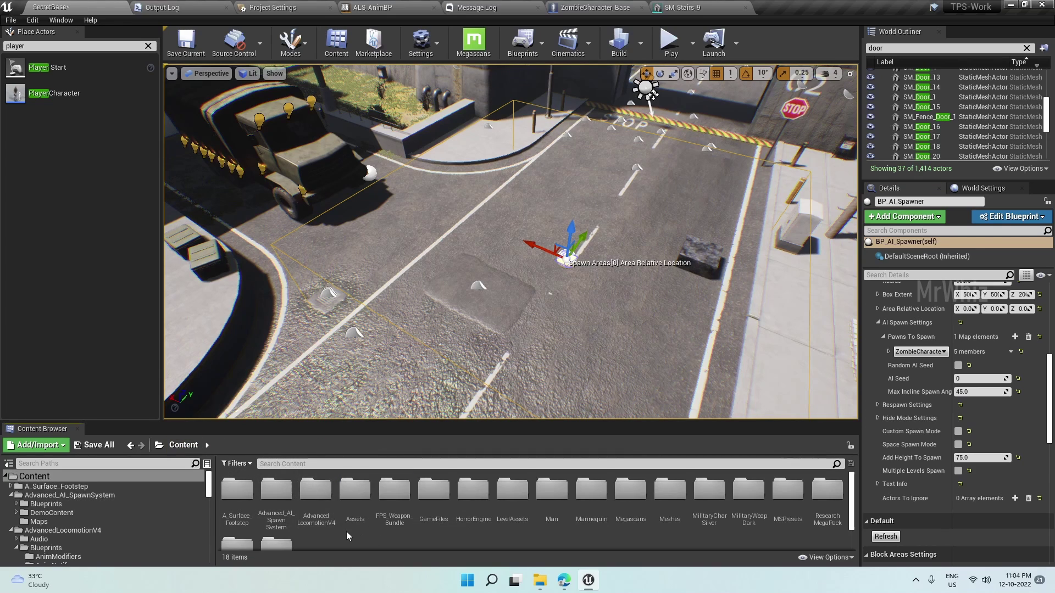
{"action": "scroll", "coordinate": [349, 536], "scroll_direction": "down", "scroll_amount": 1}
{"action": "scroll", "coordinate": [525, 510], "scroll_direction": "up", "scroll_amount": 1}
{"action": "double_click", "coordinate": [433, 491]}
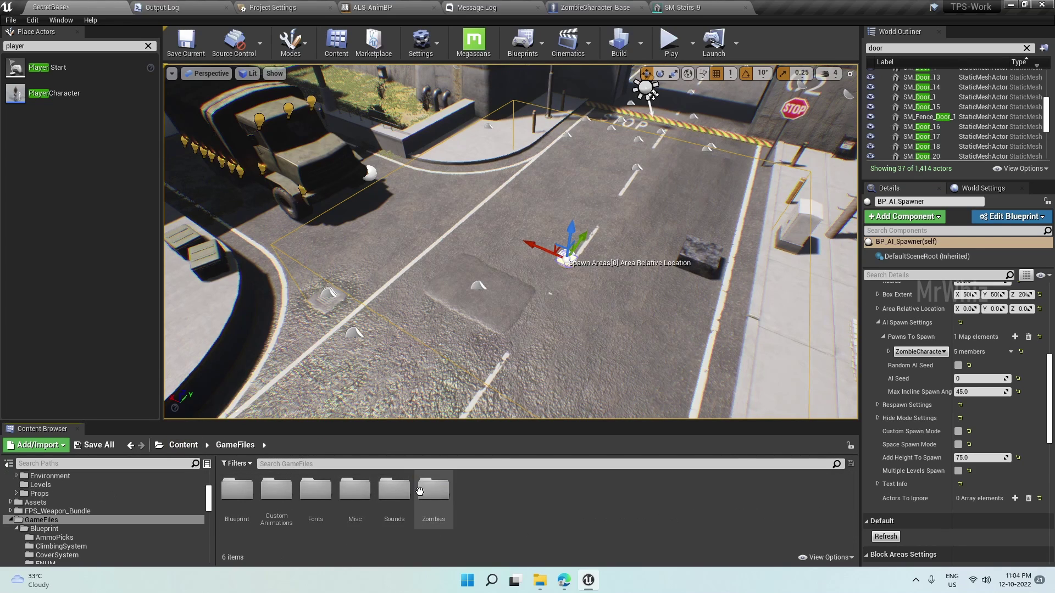
{"action": "left_click", "coordinate": [433, 488]}
{"action": "double_click", "coordinate": [433, 487]}
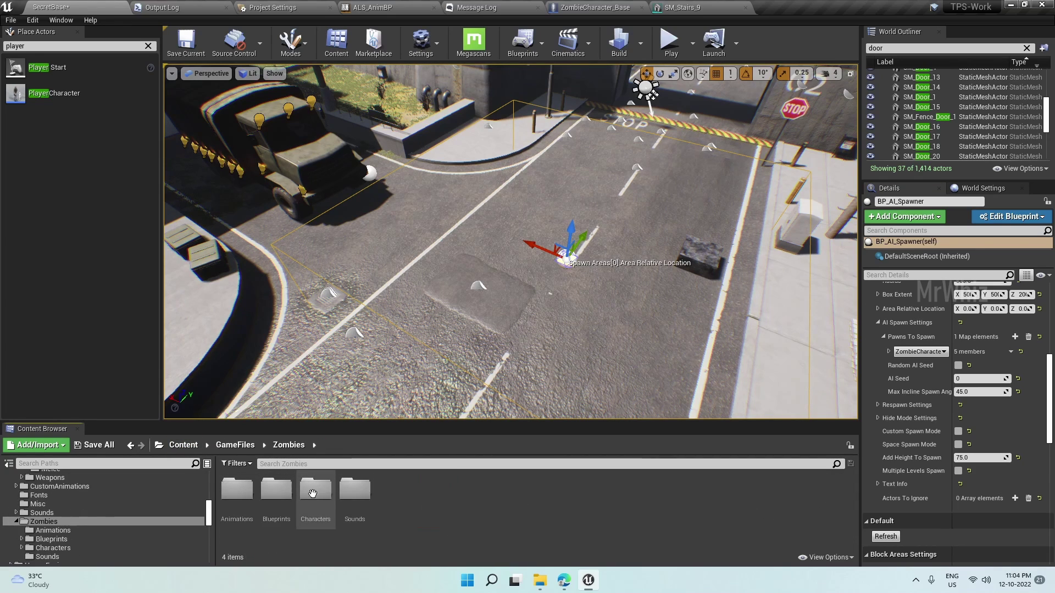
{"action": "double_click", "coordinate": [277, 489]}
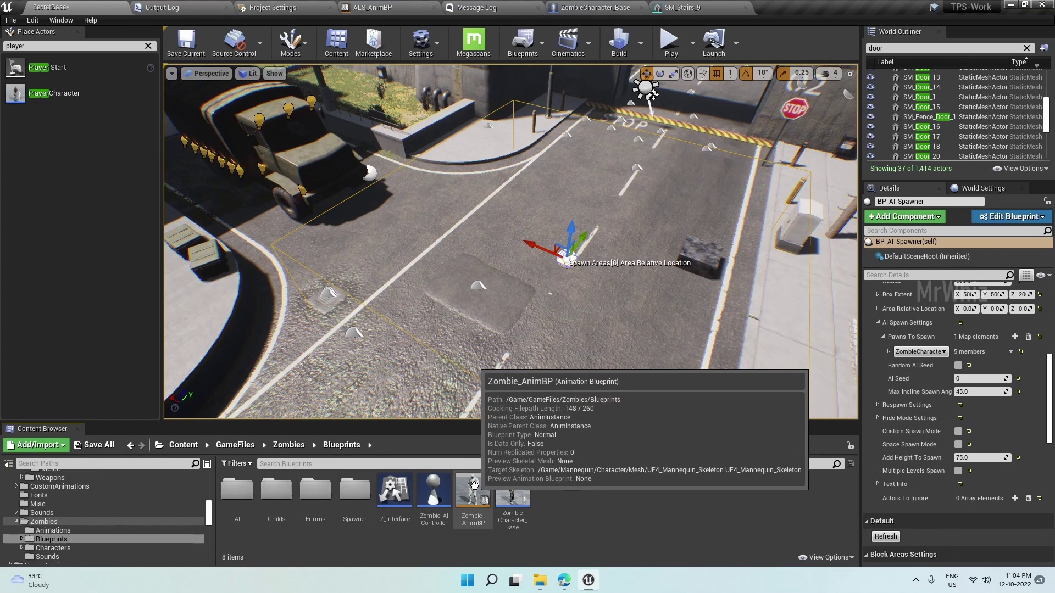
{"action": "double_click", "coordinate": [513, 490]}
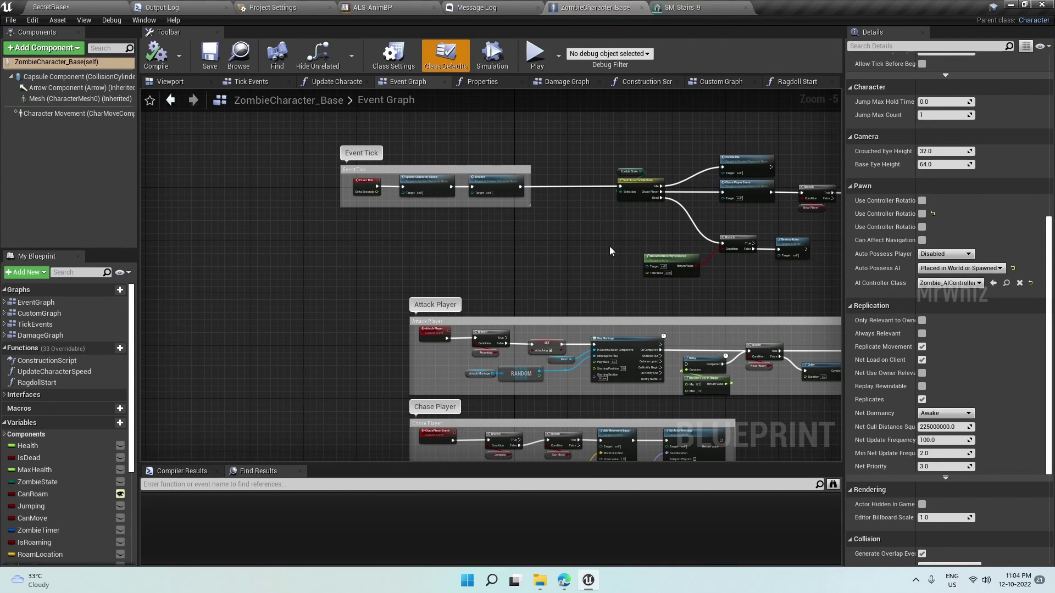
- Examine the Event Graph, Update Character Speed function and Tick Events graph of ZombieCharacter_Base
{"action": "scroll", "coordinate": [609, 247], "scroll_direction": "down", "scroll_amount": 2}
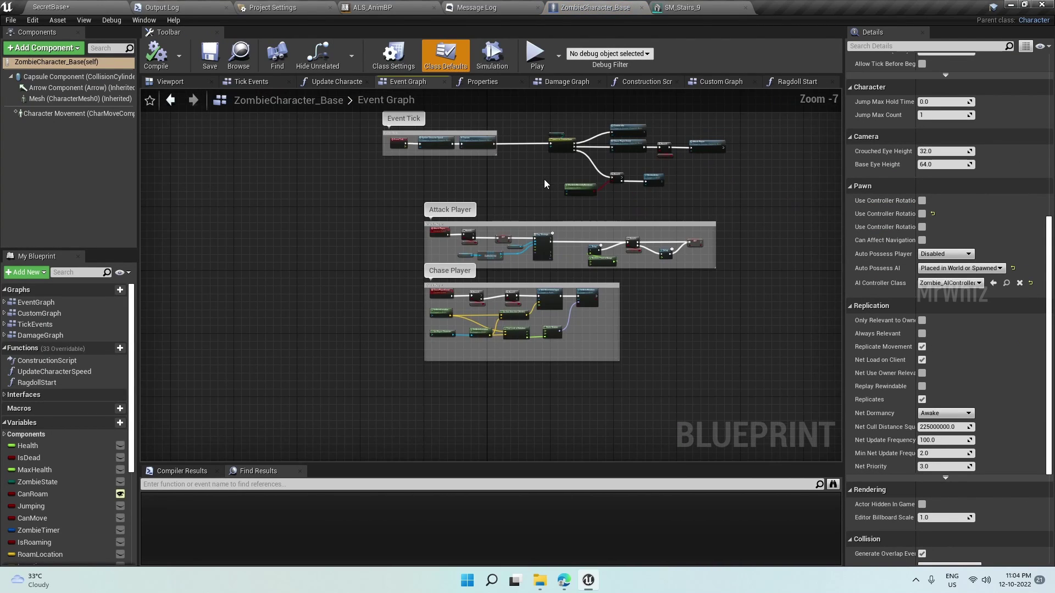
{"action": "right_click_drag", "start_coordinate": [544, 180], "coordinate": [506, 180]}
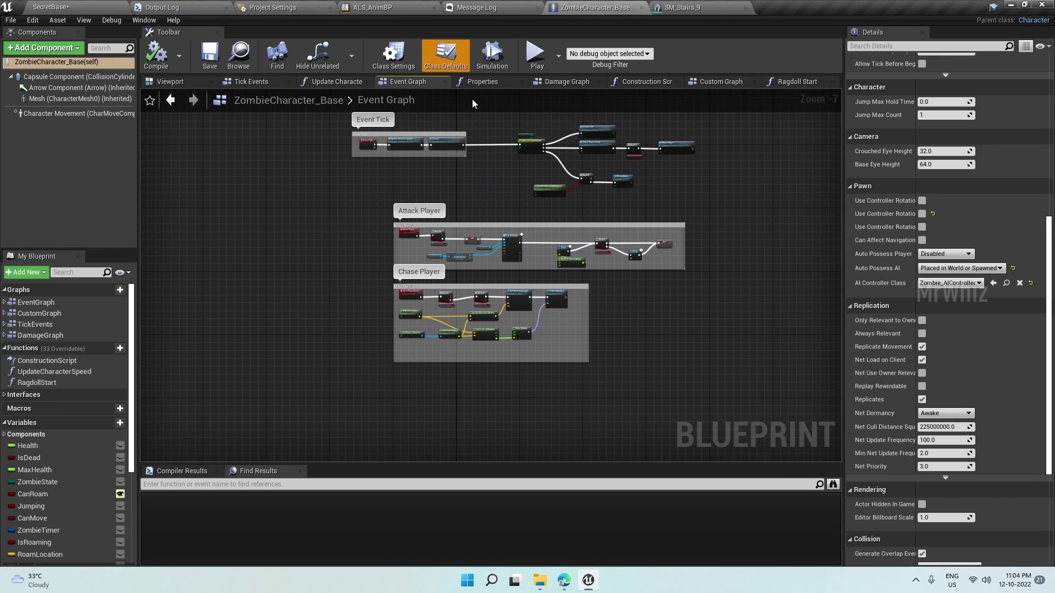
{"action": "left_click", "coordinate": [311, 80]}
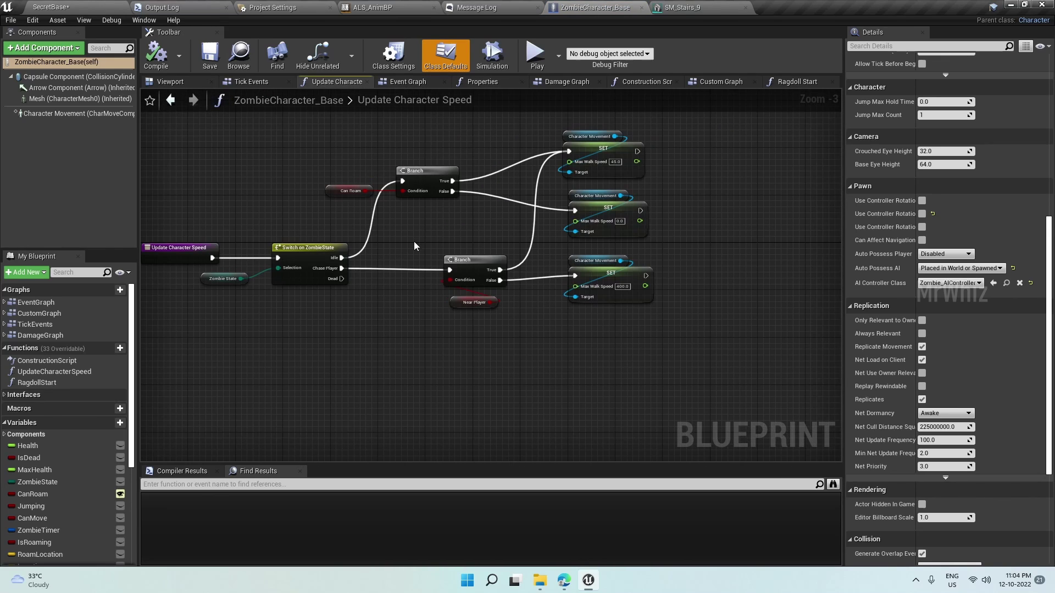
{"action": "scroll", "coordinate": [547, 254], "scroll_direction": "up", "scroll_amount": 3}
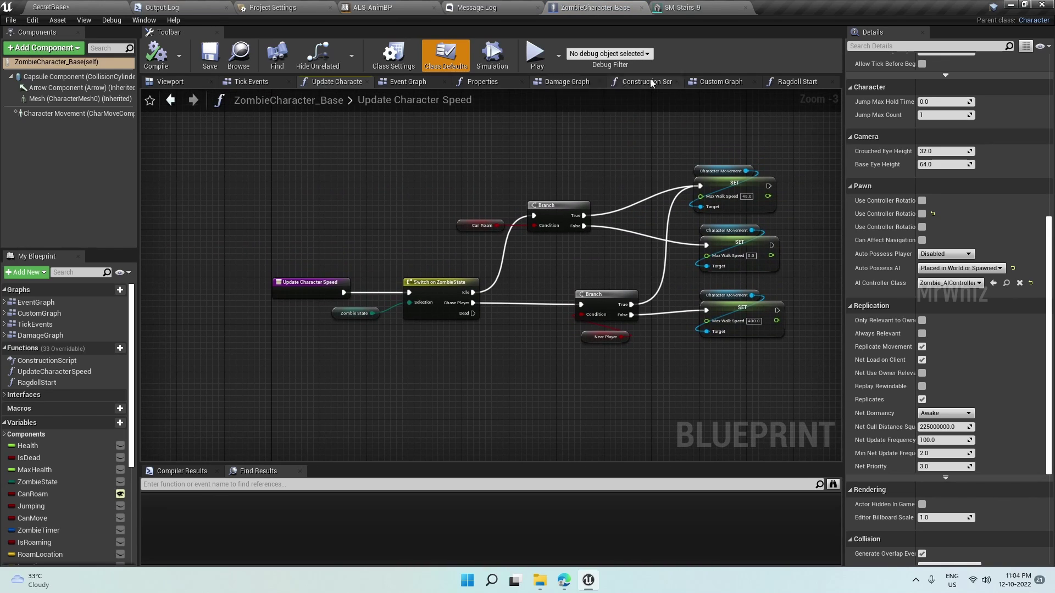
{"action": "left_click", "coordinate": [256, 83]}
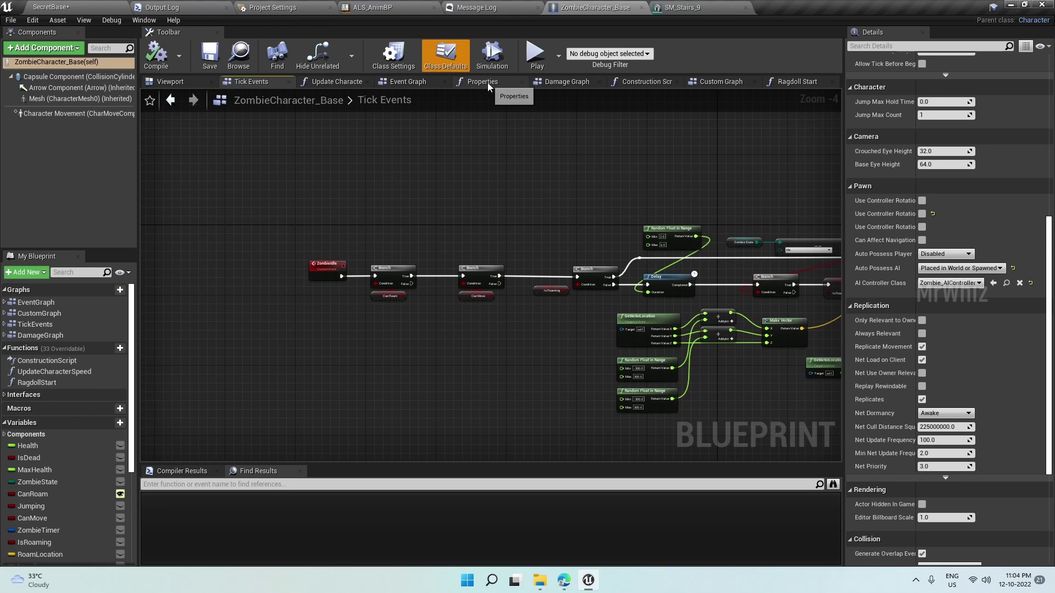
{"action": "left_click", "coordinate": [408, 83]}
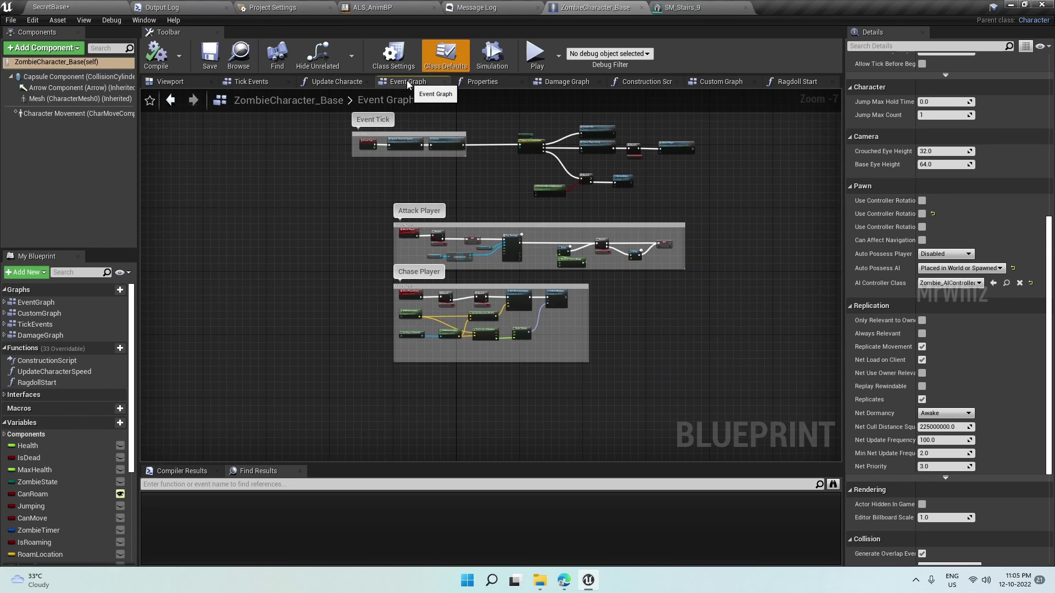
{"action": "right_click_drag", "start_coordinate": [493, 193], "coordinate": [497, 212]}
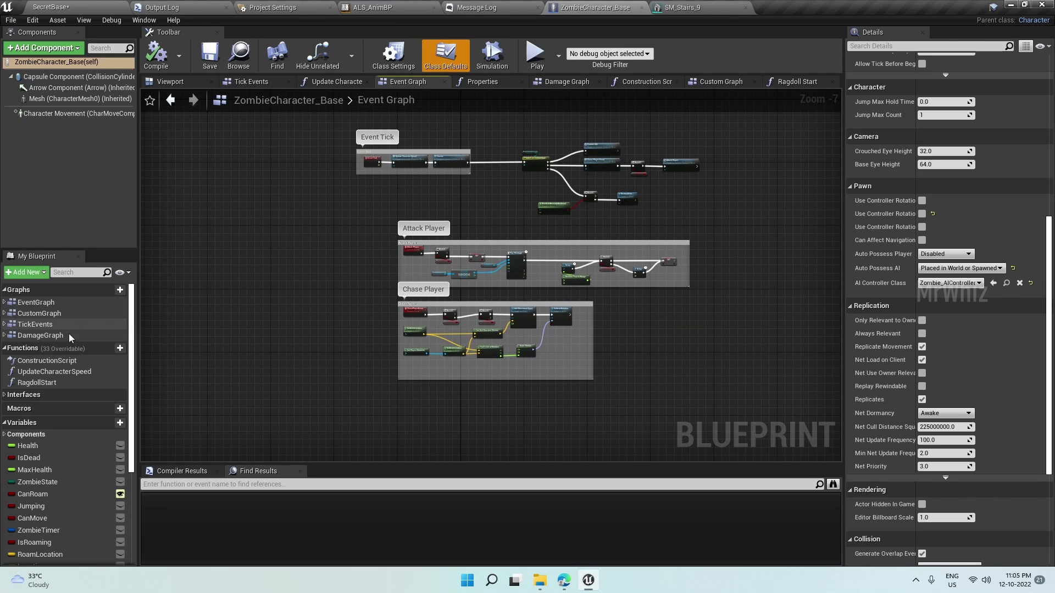
- Open the zombie's Construction Script and inspect the Set Skeletal Mesh node and the New Mesh variable's default array elements
{"action": "double_click", "coordinate": [56, 363]}
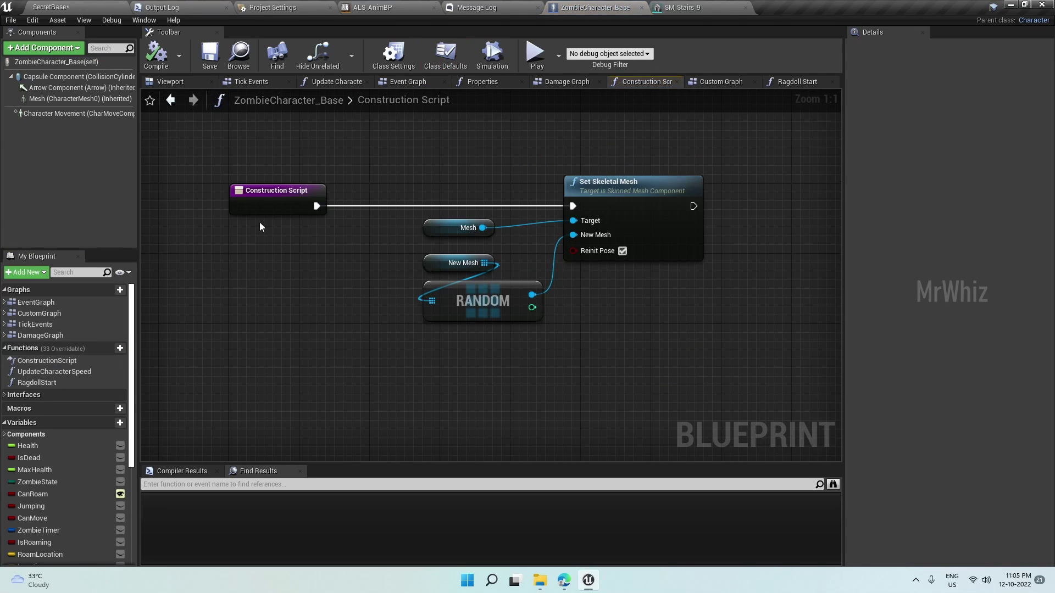
{"action": "left_click", "coordinate": [599, 185]}
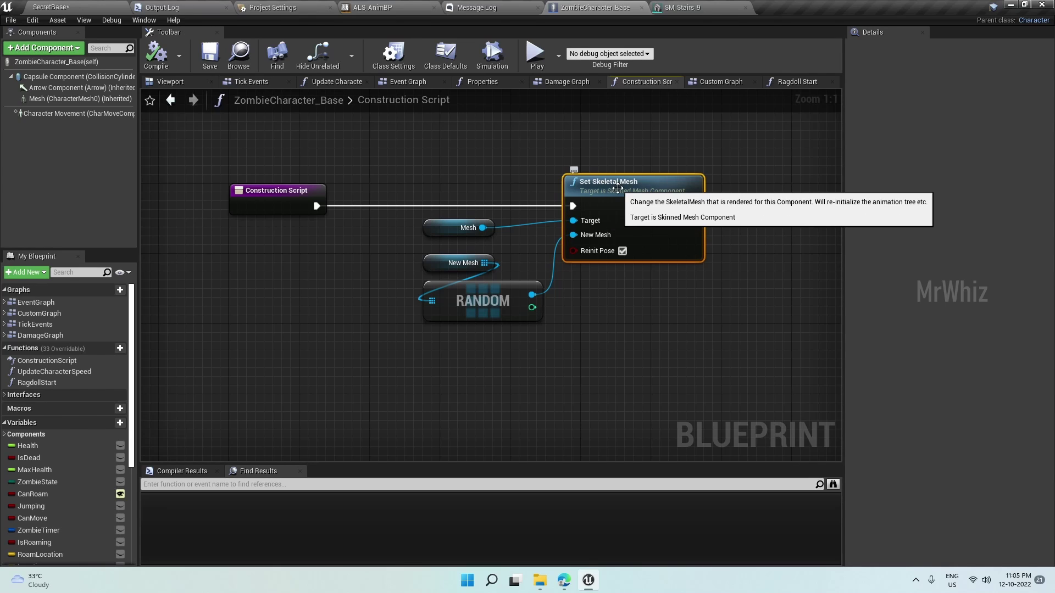
{"action": "left_click", "coordinate": [438, 260]}
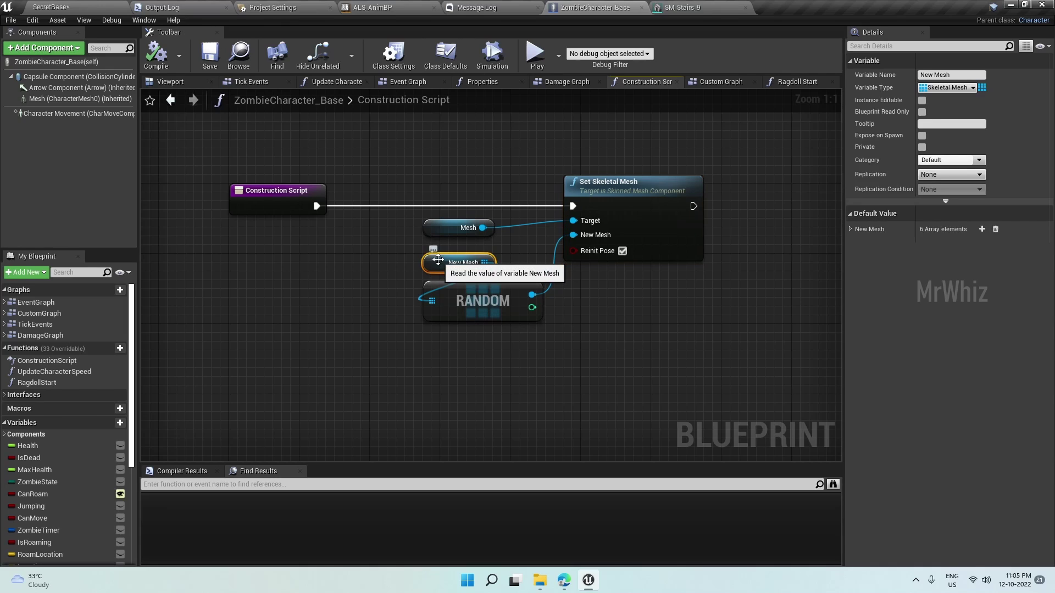
{"action": "left_click", "coordinate": [850, 230]}
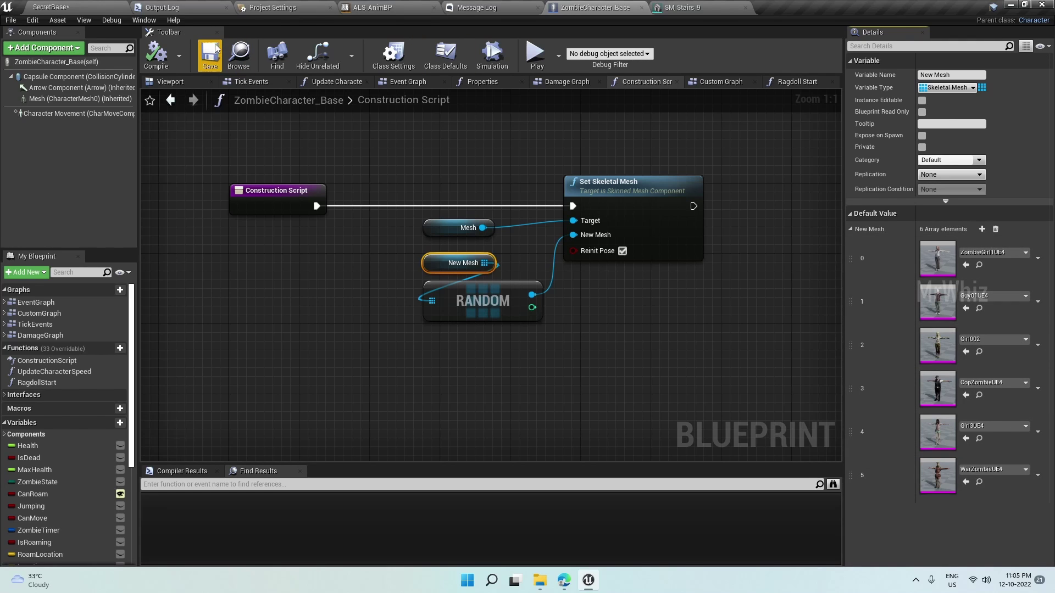
- Return to the SecretBase level, expand the zombie entry under Pawns To Spawn, and nudge the spawner slightly on the road
{"action": "left_click", "coordinate": [96, 9]}
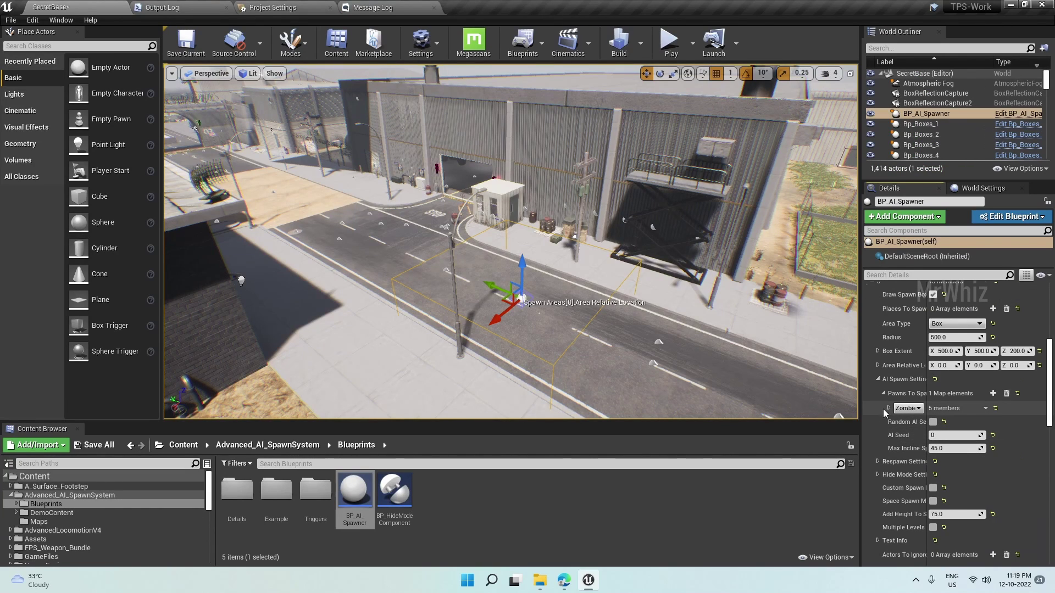
{"action": "left_click", "coordinate": [890, 408]}
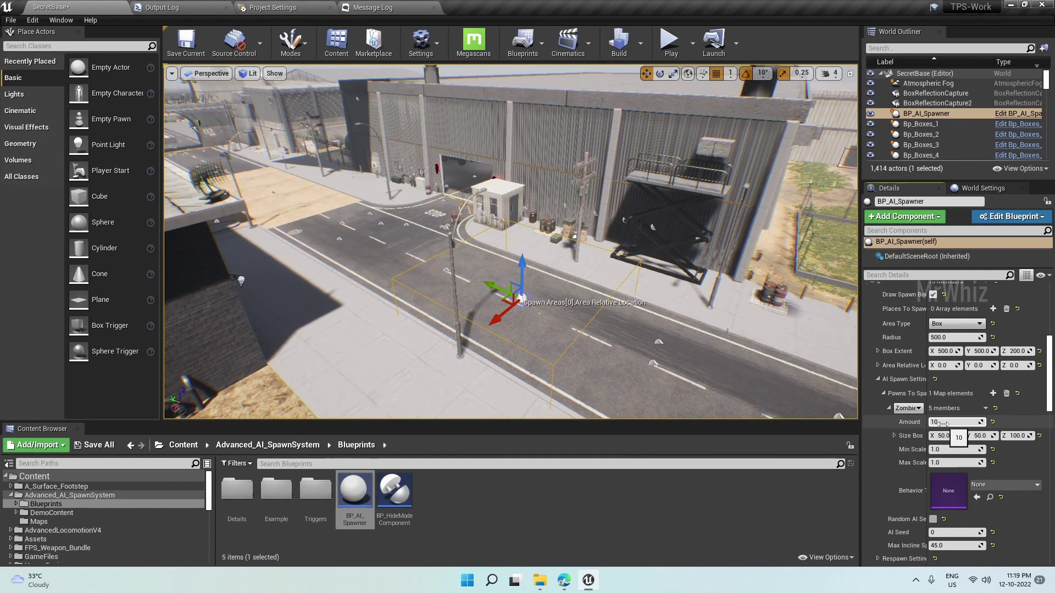
{"action": "scroll", "coordinate": [881, 445], "scroll_direction": "down", "scroll_amount": 8}
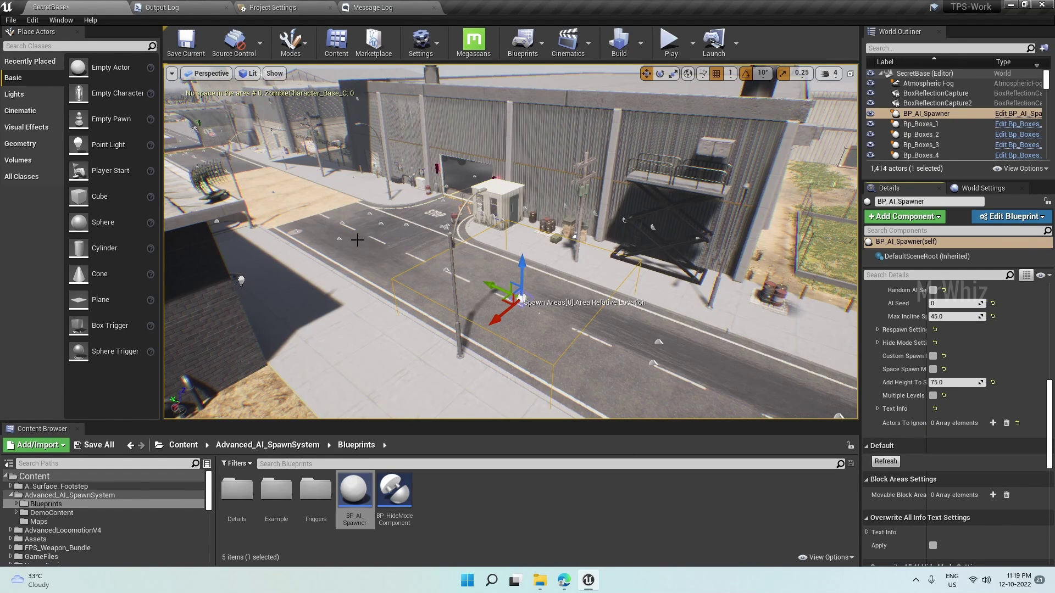
{"action": "left_click_drag", "start_coordinate": [501, 296], "coordinate": [510, 301]}
{"action": "scroll", "coordinate": [941, 336], "scroll_direction": "up", "scroll_amount": 8}
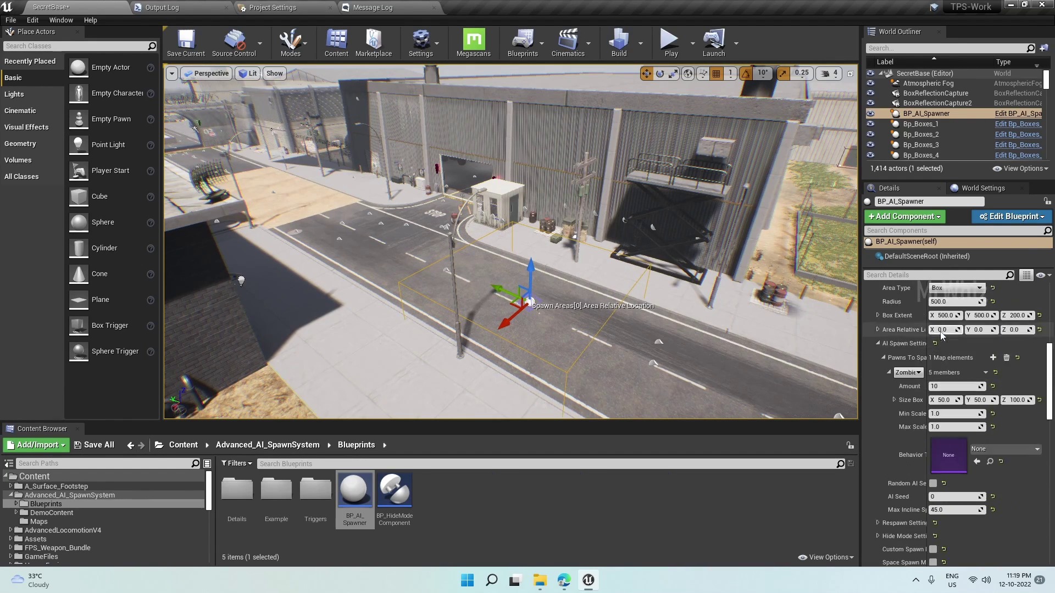
- Add a Places To Spawn entry to the spawn area and pick the road section SM_Road_11 from the scene
{"action": "scroll", "coordinate": [942, 337], "scroll_direction": "up", "scroll_amount": 2}
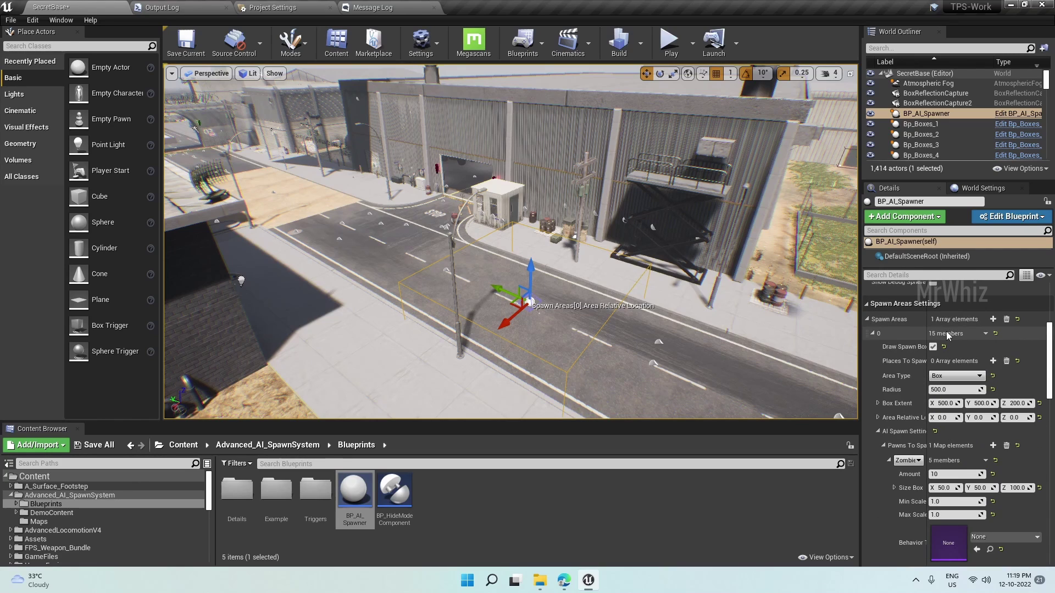
{"action": "scroll", "coordinate": [954, 333], "scroll_direction": "down", "scroll_amount": 1}
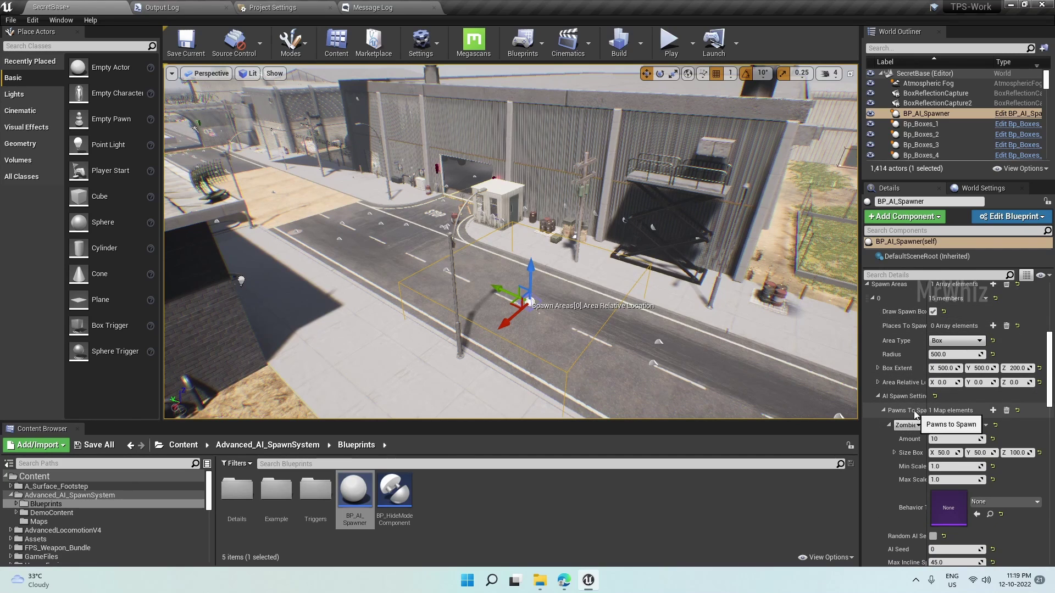
{"action": "scroll", "coordinate": [919, 344], "scroll_direction": "up", "scroll_amount": 1}
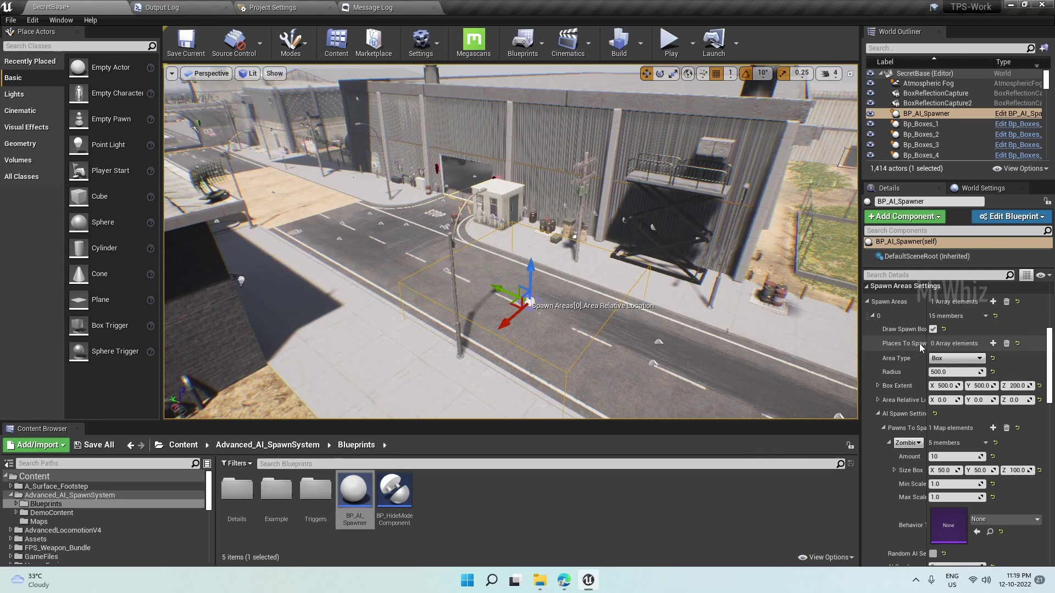
{"action": "scroll", "coordinate": [919, 344], "scroll_direction": "up", "scroll_amount": 1}
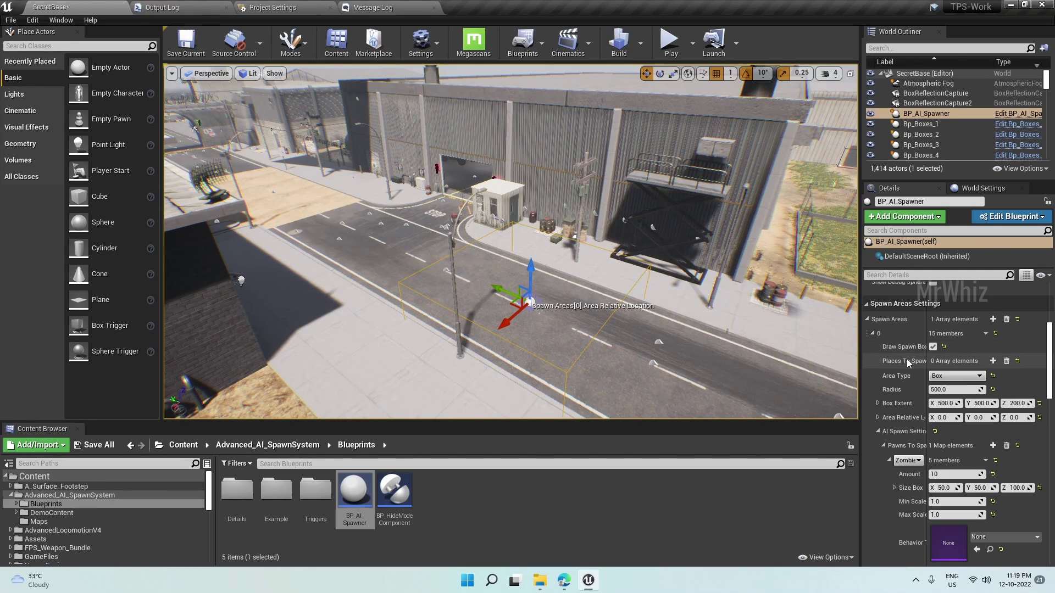
{"action": "left_click", "coordinate": [994, 361]}
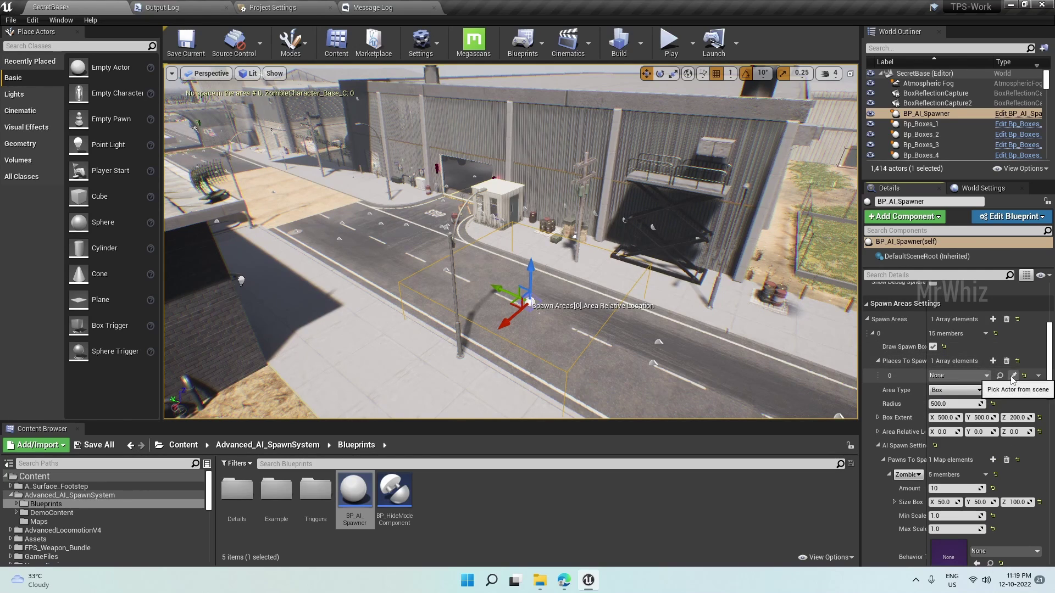
{"action": "left_click", "coordinate": [1013, 379]}
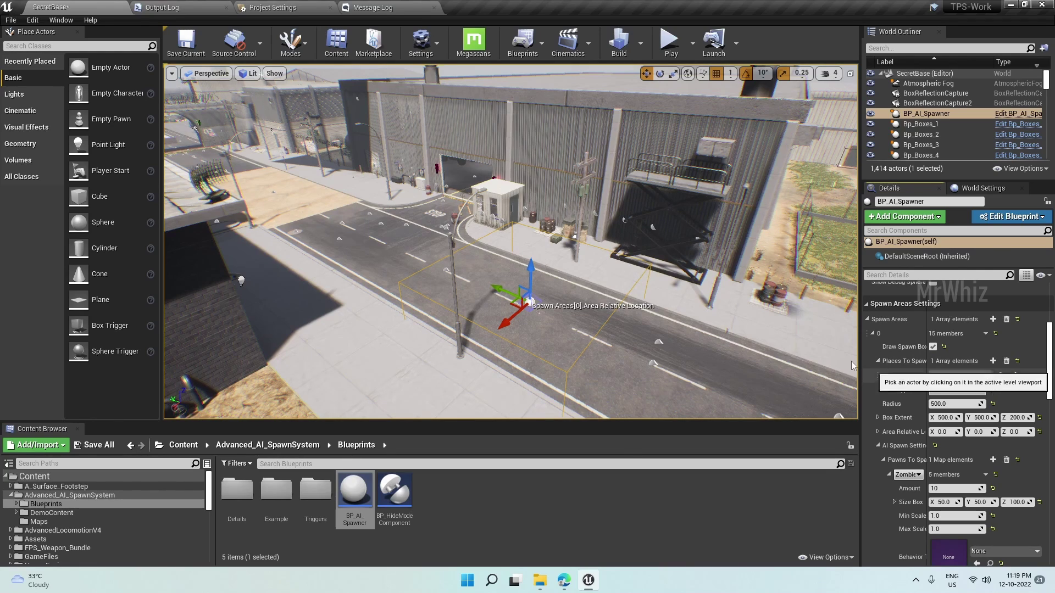
{"action": "left_click", "coordinate": [573, 323]}
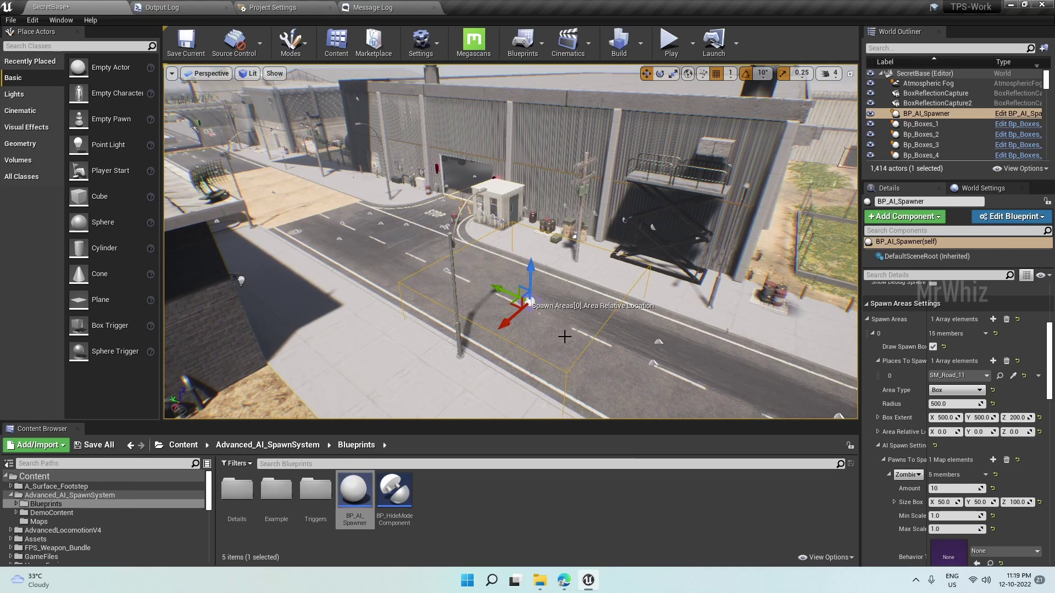
- Inspect the ground actors by selecting the landscape and SM_Road_11, and hide then show the road section
{"action": "left_click", "coordinate": [775, 246]}
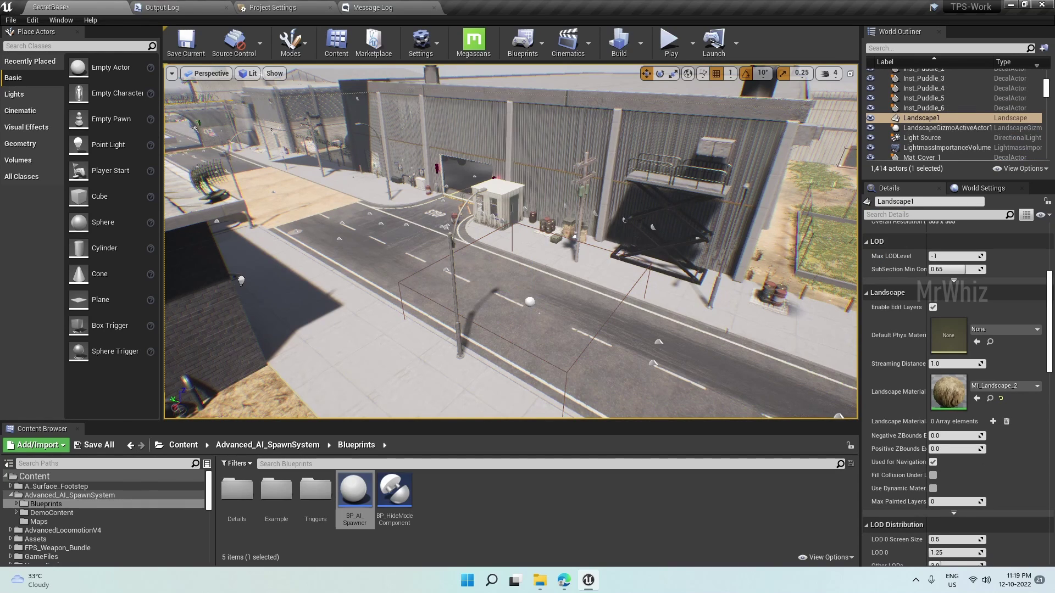
{"action": "left_click", "coordinate": [526, 325]}
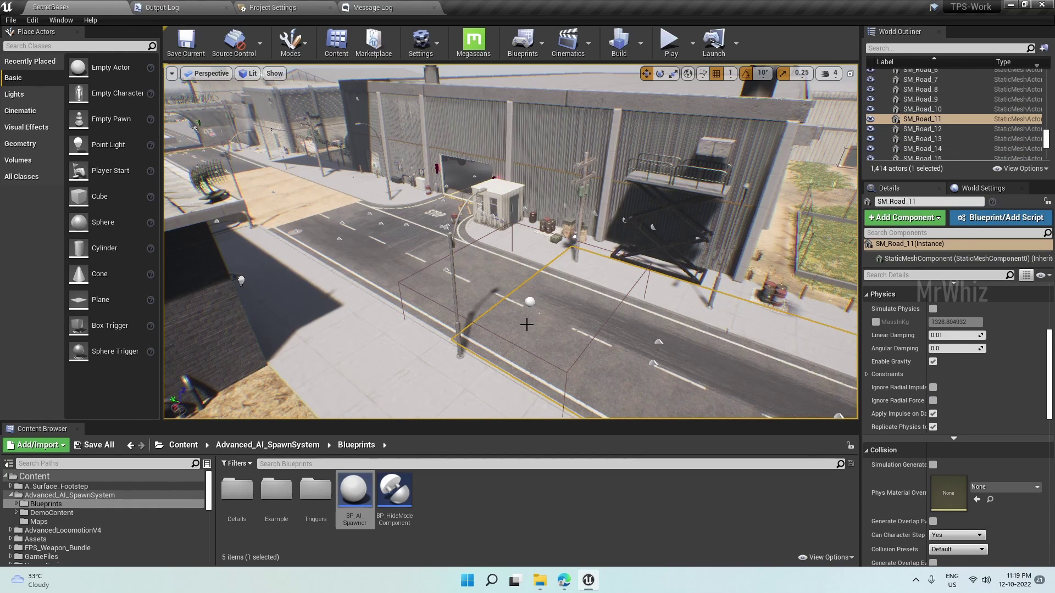
{"action": "key", "text": "h"}
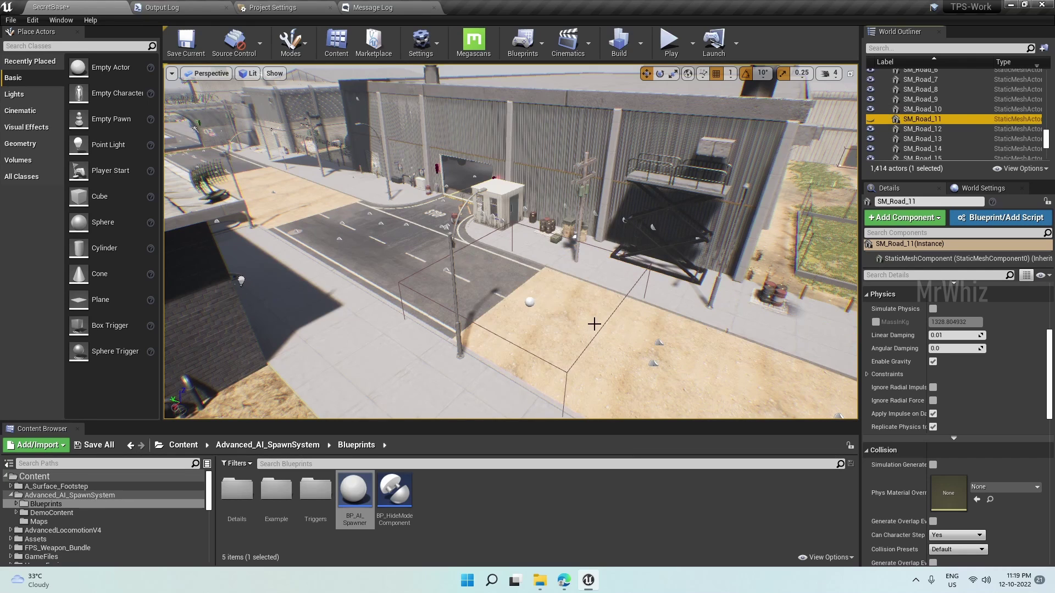
{"action": "left_click", "coordinate": [871, 119]}
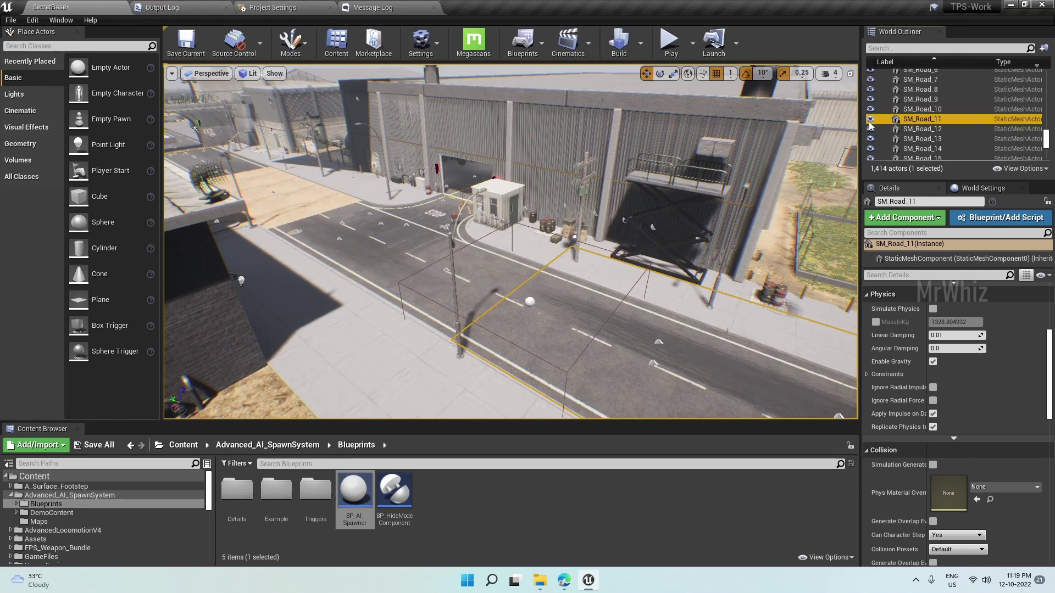
- Move BP_AI_Spawner farther along the road and add Landscape1 as its second Places To Spawn entry
{"action": "left_click", "coordinate": [532, 300]}
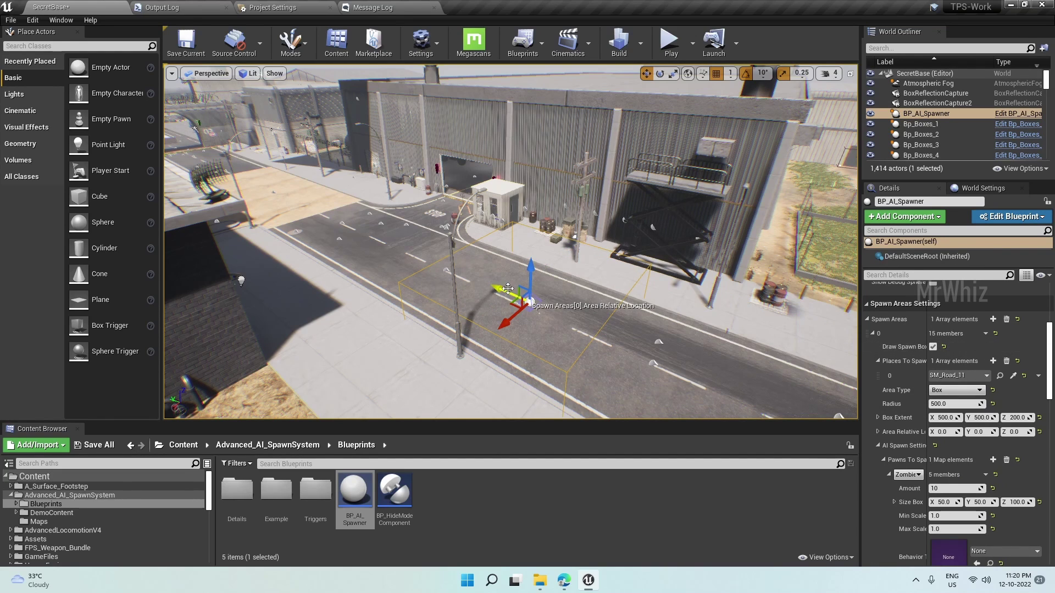
{"action": "left_click_drag", "start_coordinate": [508, 288], "coordinate": [604, 342]}
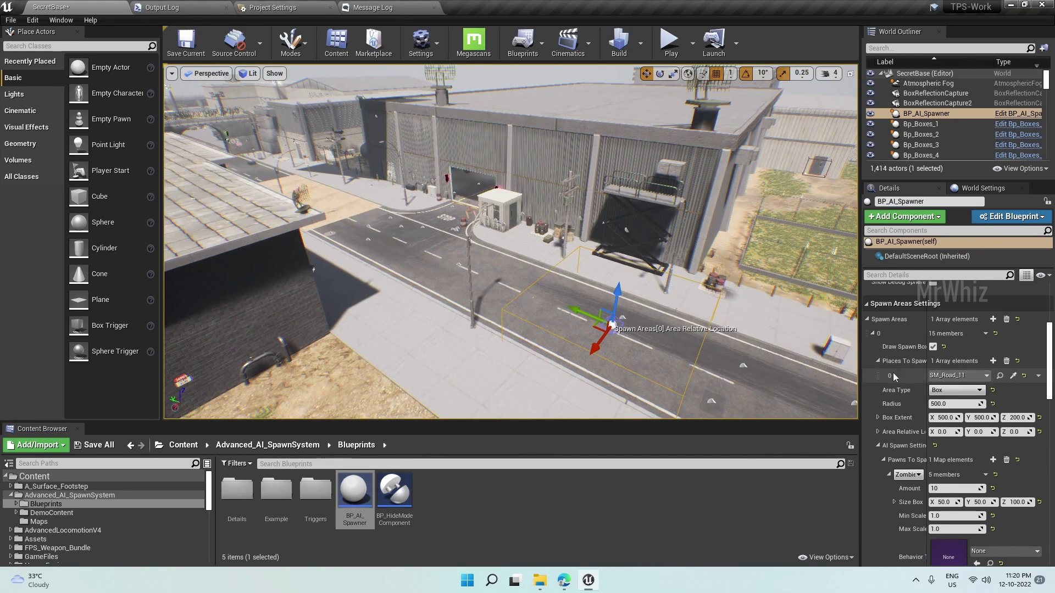
{"action": "left_click", "coordinate": [993, 361]}
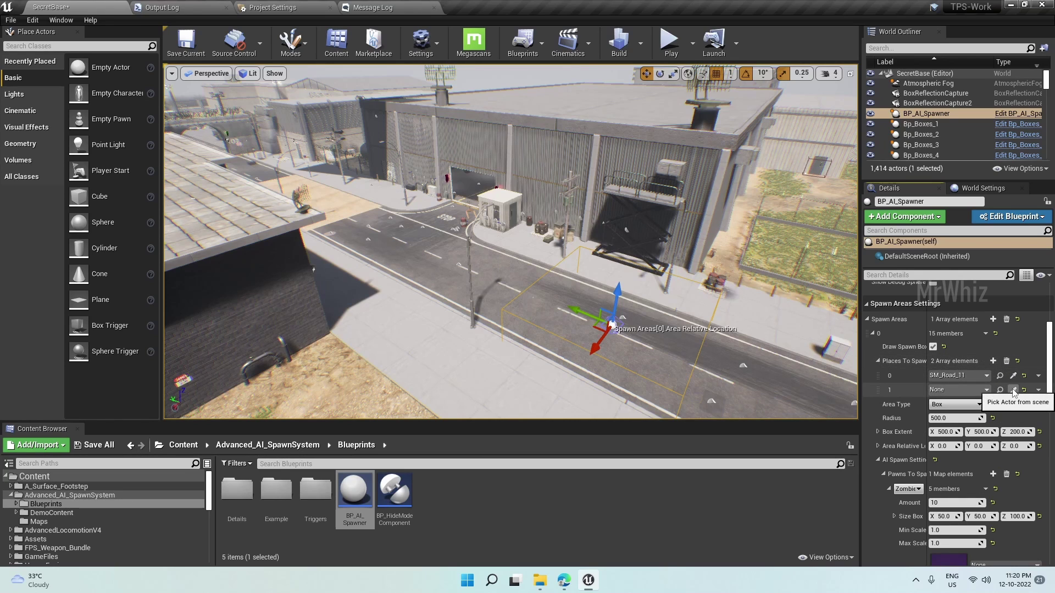
{"action": "left_click", "coordinate": [1014, 390]}
{"action": "left_click", "coordinate": [725, 266]}
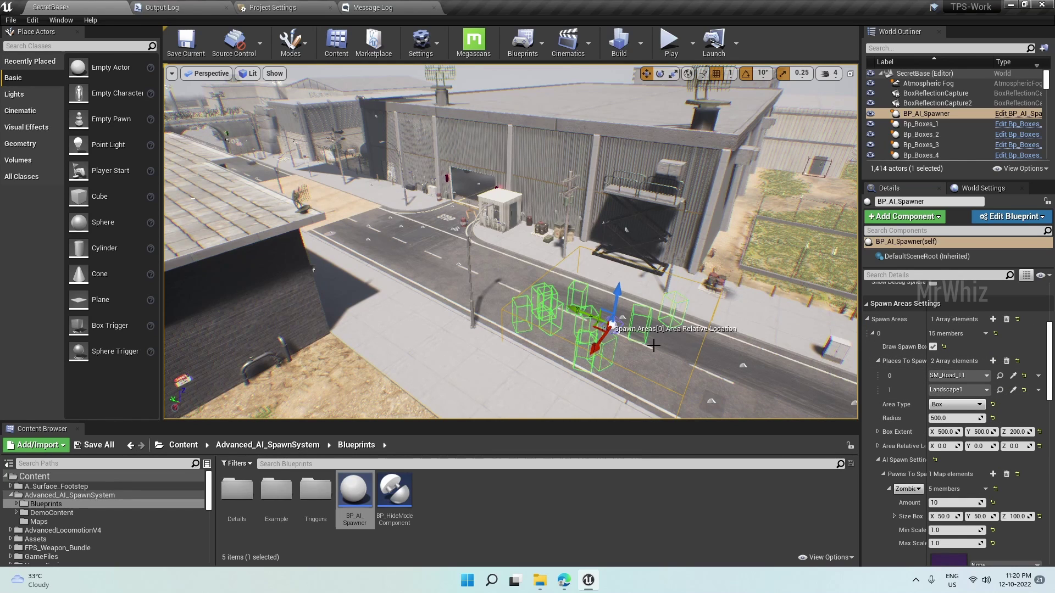
- Add a third Places To Spawn entry and assign the road section SM_Road_11 to it from the scene
{"action": "left_click_drag", "start_coordinate": [652, 347], "coordinate": [737, 393], "text": "alt"}
{"action": "right_click_drag", "start_coordinate": [704, 396], "coordinate": [698, 397]}
{"action": "scroll", "coordinate": [704, 396], "scroll_direction": "down", "scroll_amount": 2}
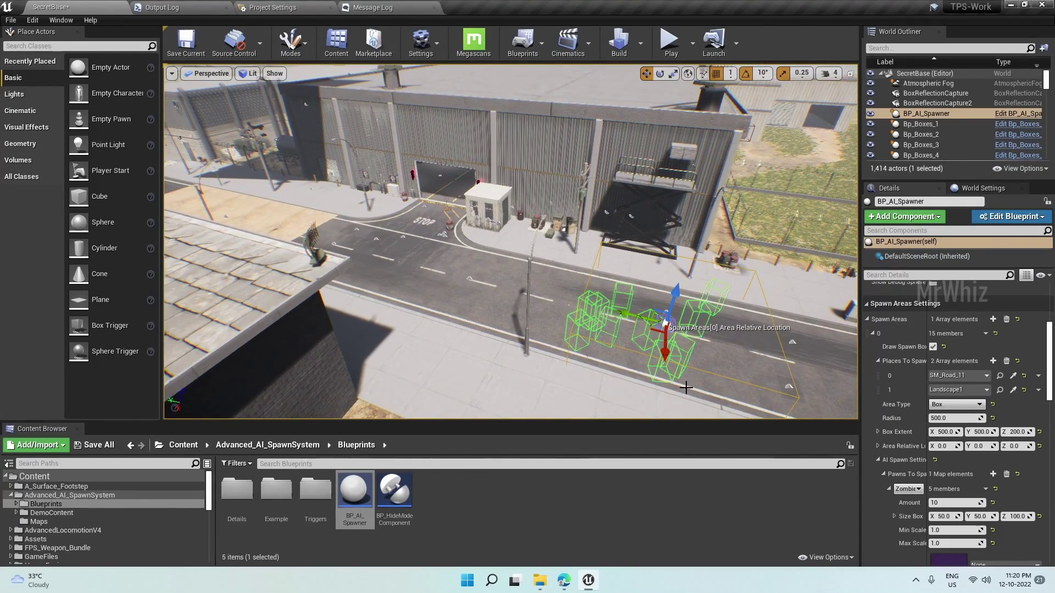
{"action": "scroll", "coordinate": [686, 387], "scroll_direction": "down", "scroll_amount": 3}
{"action": "scroll", "coordinate": [709, 356], "scroll_direction": "down", "scroll_amount": 2}
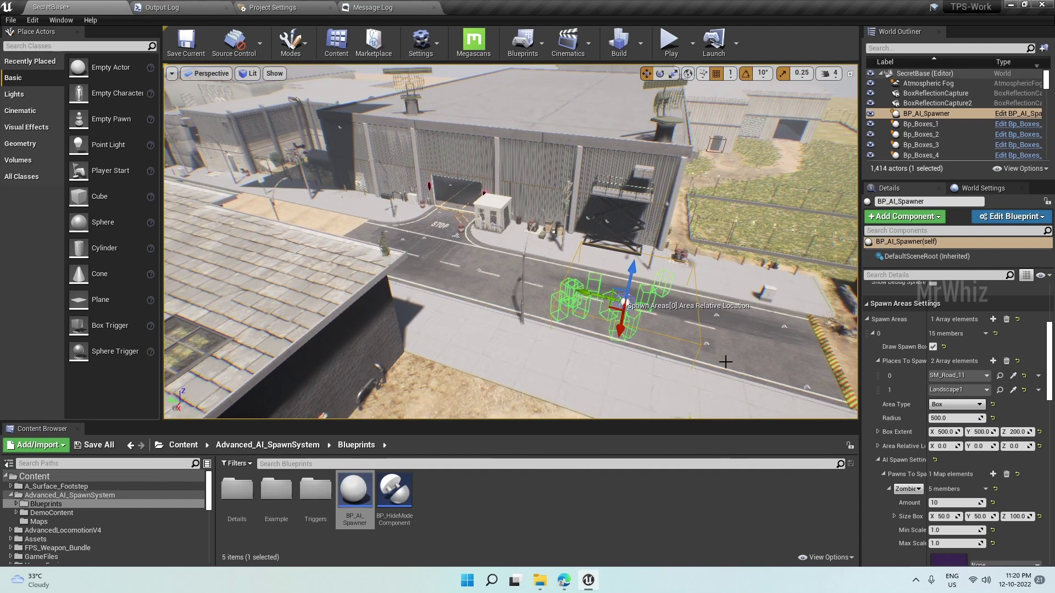
{"action": "left_click", "coordinate": [993, 361]}
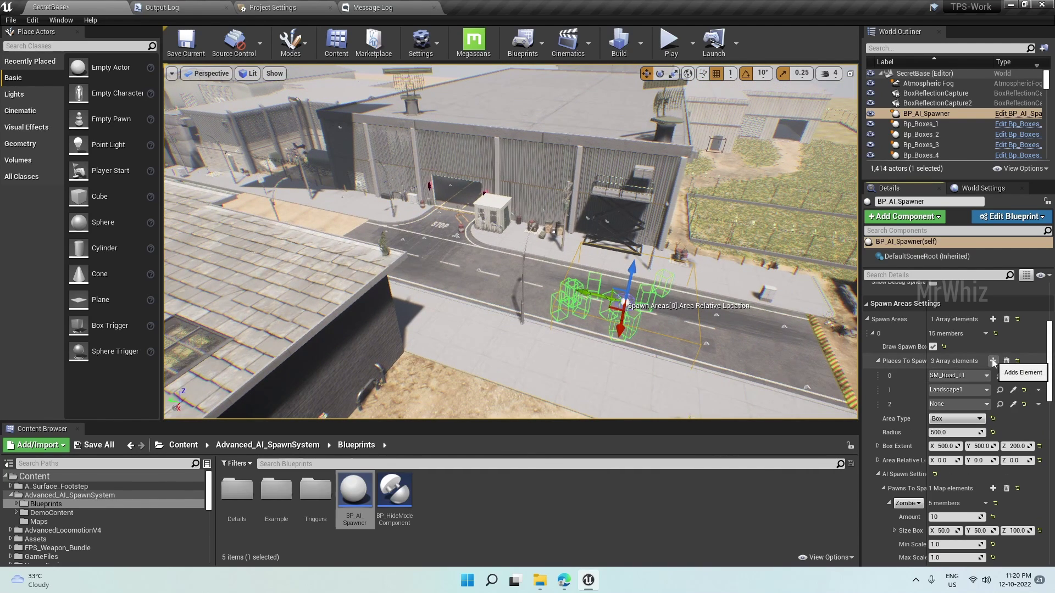
{"action": "left_click", "coordinate": [1013, 405]}
{"action": "left_click", "coordinate": [767, 352]}
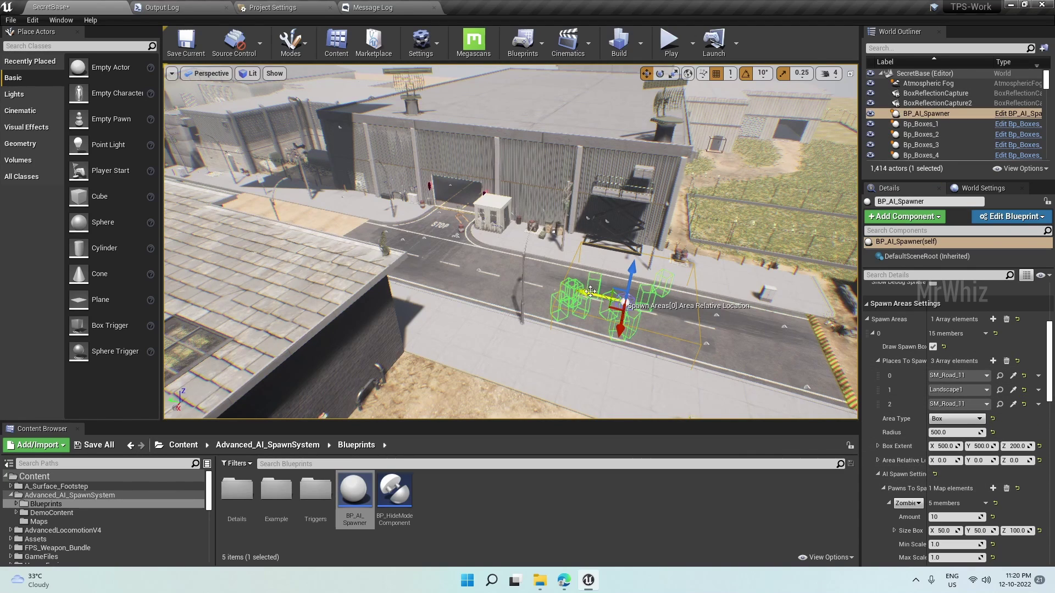
- Shift the spawner along the road and enlarge its spawn area's Box Extent to about X 684 and Y 882
{"action": "mouse_move", "coordinate": [592, 293]}
{"action": "left_mouse_down"}
{"action": "mouse_move", "coordinate": [609, 300]}
{"action": "mouse_move", "coordinate": [597, 296]}
{"action": "left_mouse_up"}
{"action": "left_click", "coordinate": [650, 331]}
{"action": "scroll", "coordinate": [623, 300], "scroll_direction": "down", "scroll_amount": 1}
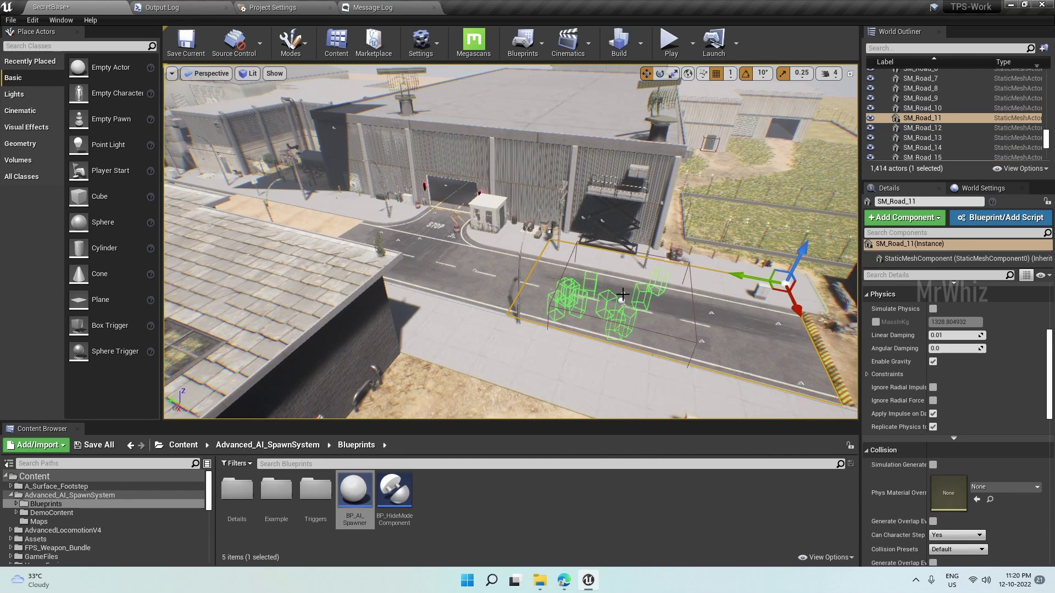
{"action": "left_click", "coordinate": [623, 299]}
{"action": "scroll", "coordinate": [987, 432], "scroll_direction": "down", "scroll_amount": 1}
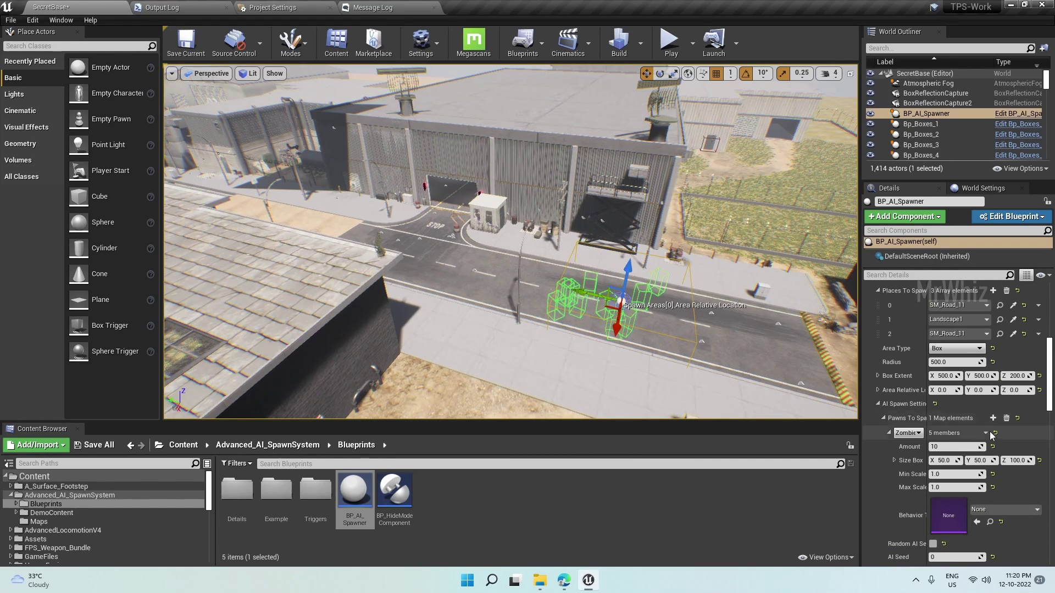
{"action": "scroll", "coordinate": [987, 431], "scroll_direction": "up", "scroll_amount": 1}
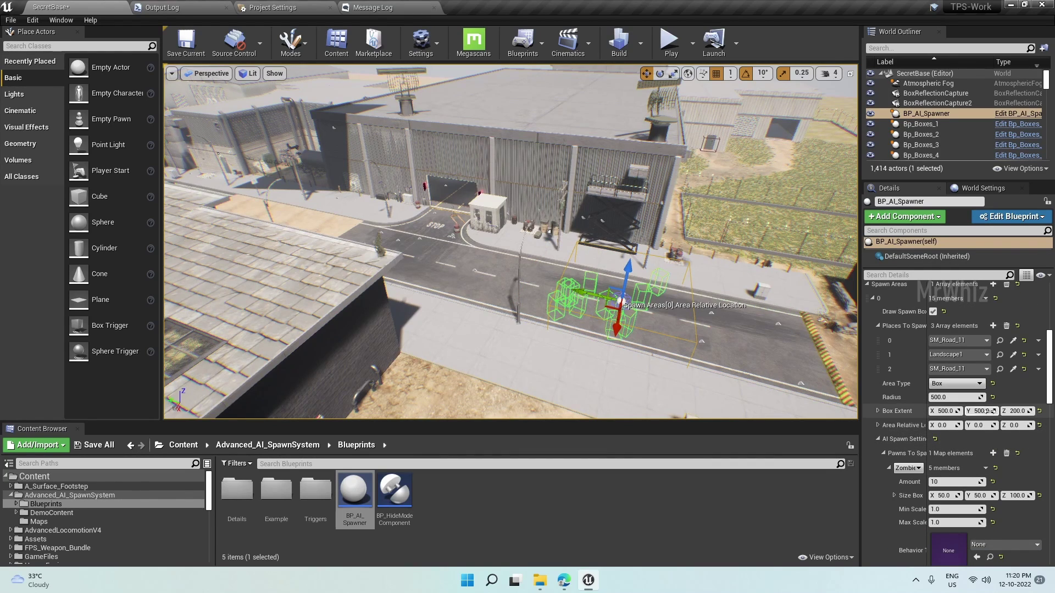
{"action": "mouse_move", "coordinate": [996, 411]}
{"action": "left_mouse_down"}
{"action": "mouse_move", "coordinate": [1039, 411]}
{"action": "mouse_move", "coordinate": [1015, 411]}
{"action": "left_mouse_up"}
{"action": "left_click_drag", "start_coordinate": [614, 297], "coordinate": [664, 312]}
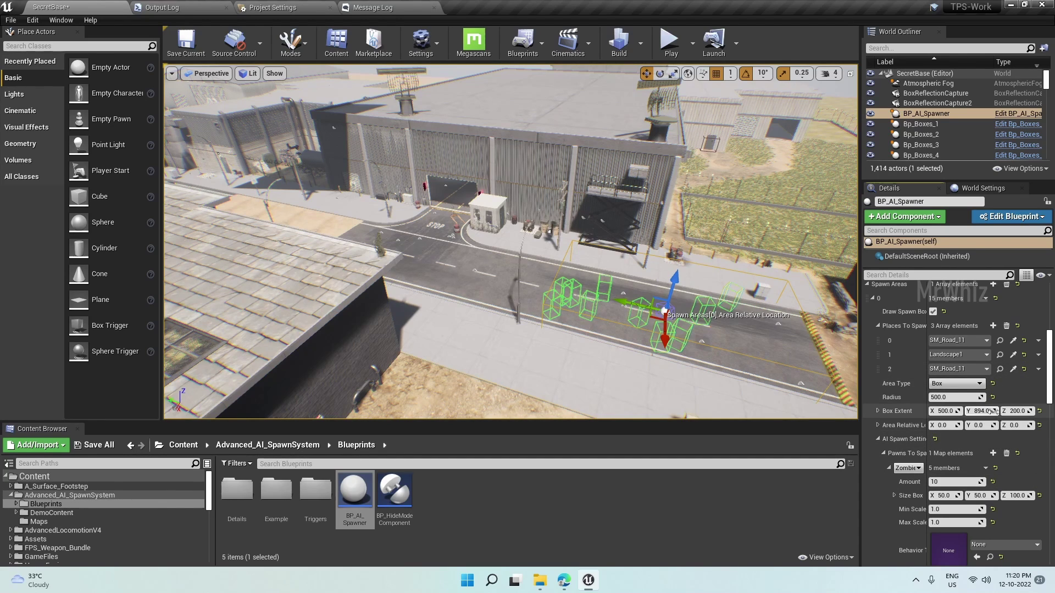
{"action": "left_click_drag", "start_coordinate": [993, 411], "coordinate": [981, 411]}
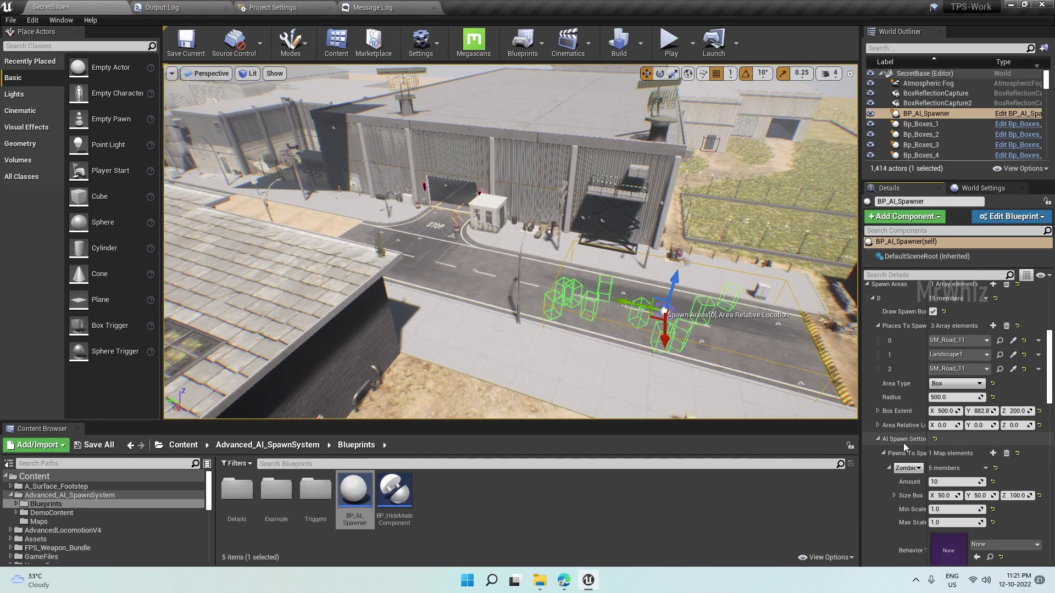
{"action": "left_click_drag", "start_coordinate": [942, 411], "coordinate": [963, 410]}
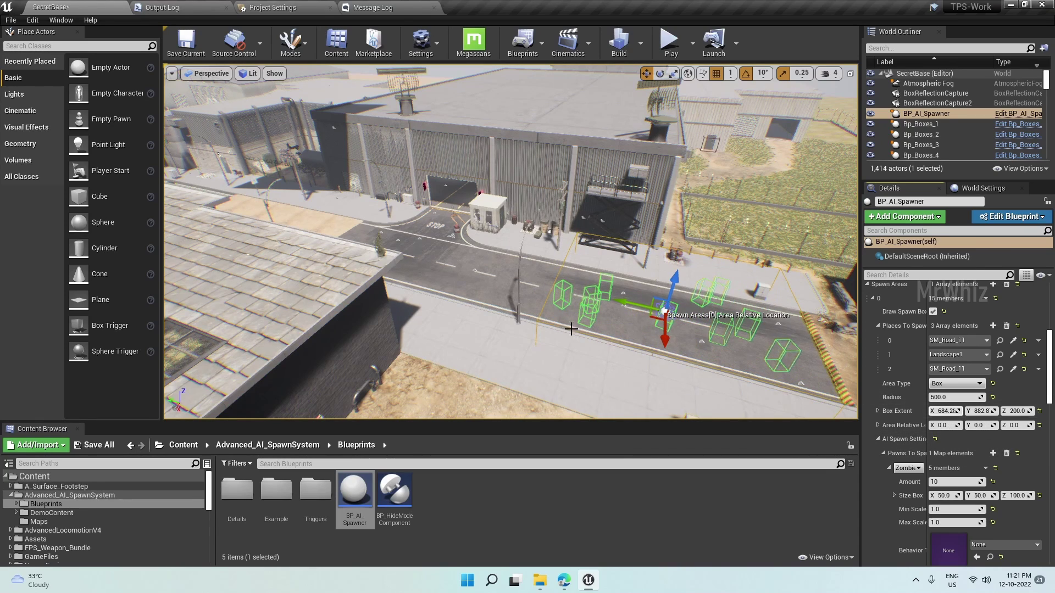
- Place a Player Start on the dirt stretch of the road and rotate it -90 degrees to face the spawn area
{"action": "left_click", "coordinate": [310, 222]}
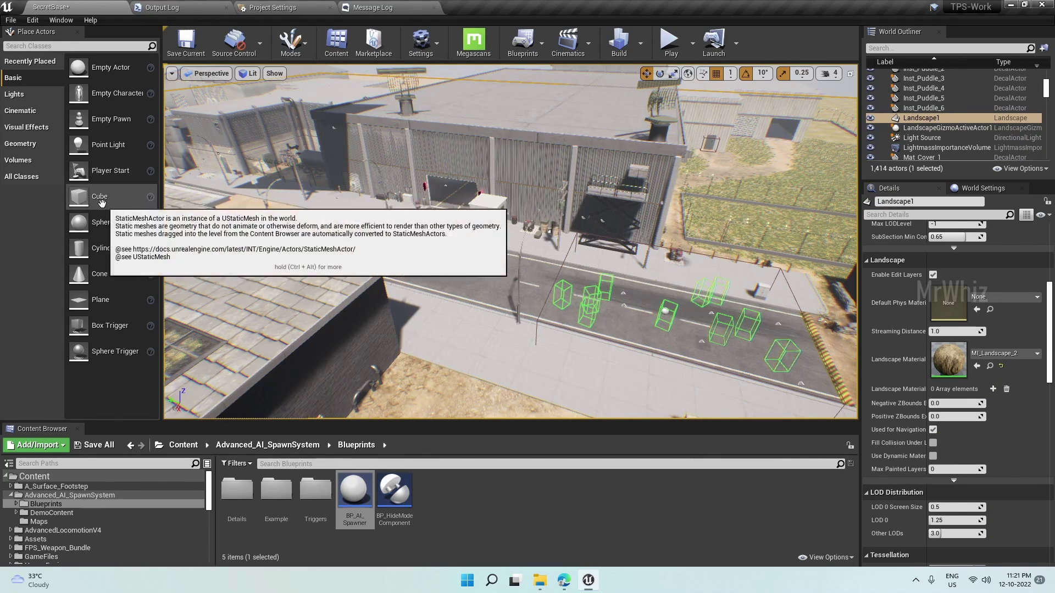
{"action": "left_click_drag", "start_coordinate": [103, 199], "coordinate": [316, 223]}
{"action": "left_click", "coordinate": [293, 214]}
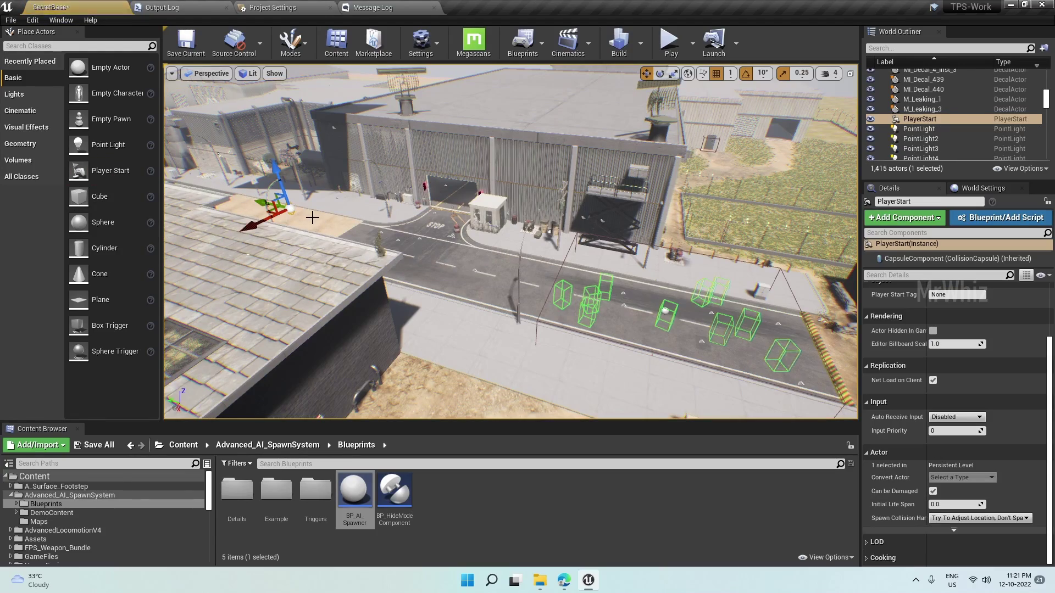
{"action": "key", "text": "f"}
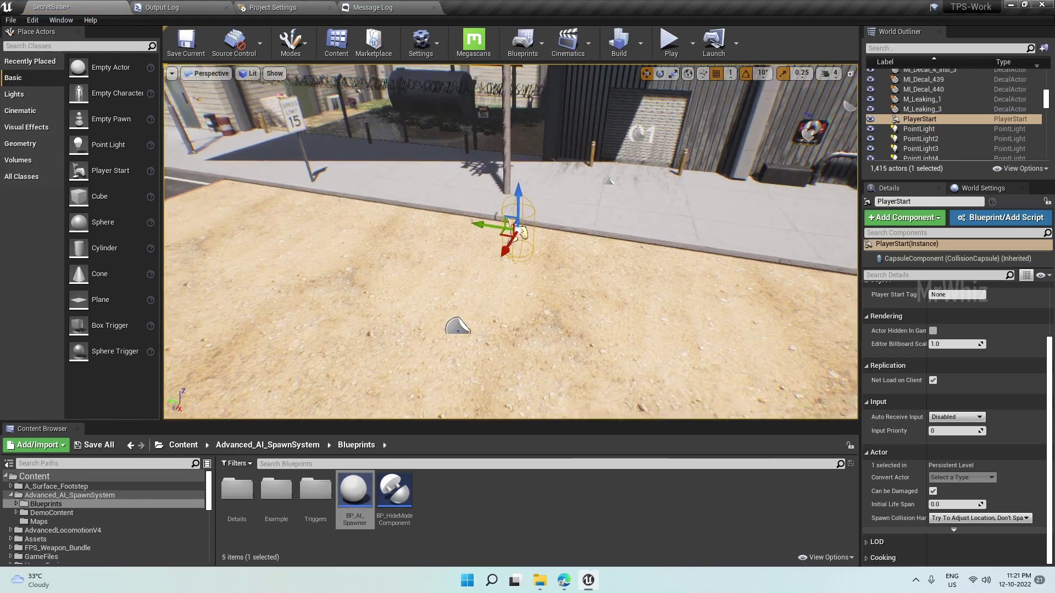
{"action": "key", "text": "e"}
{"action": "left_click_drag", "start_coordinate": [510, 278], "coordinate": [500, 219]}
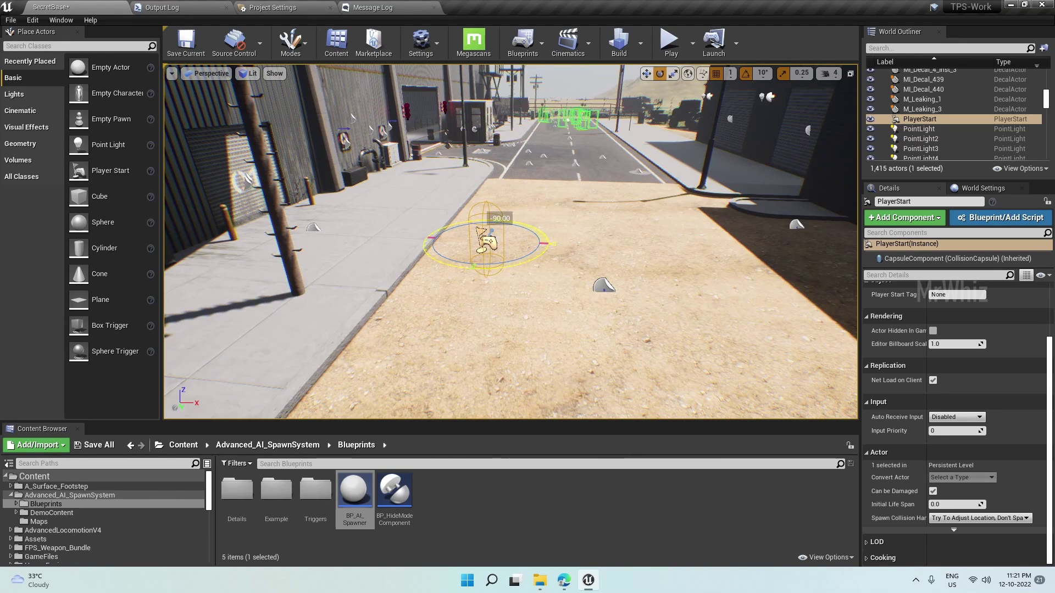
- Place BP_WeaponPick_GrenedeLauncher and BP_WeaponPick_AssaultRifle from GameFiles/Blueprint/WeaponBuys/Guns on the sidewalk near the Player Start
{"action": "left_click", "coordinate": [183, 445]}
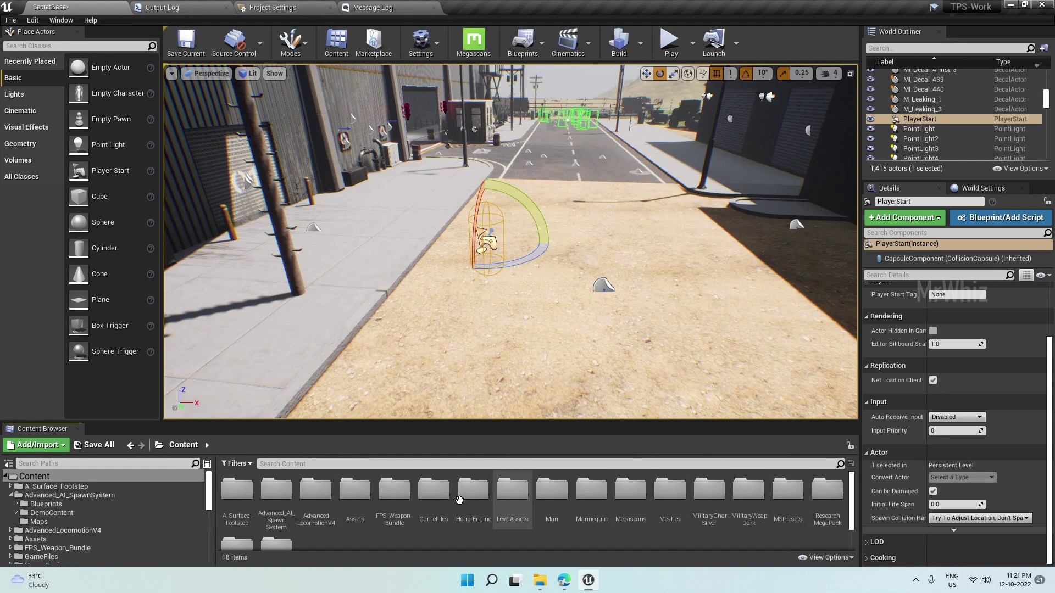
{"action": "double_click", "coordinate": [433, 491]}
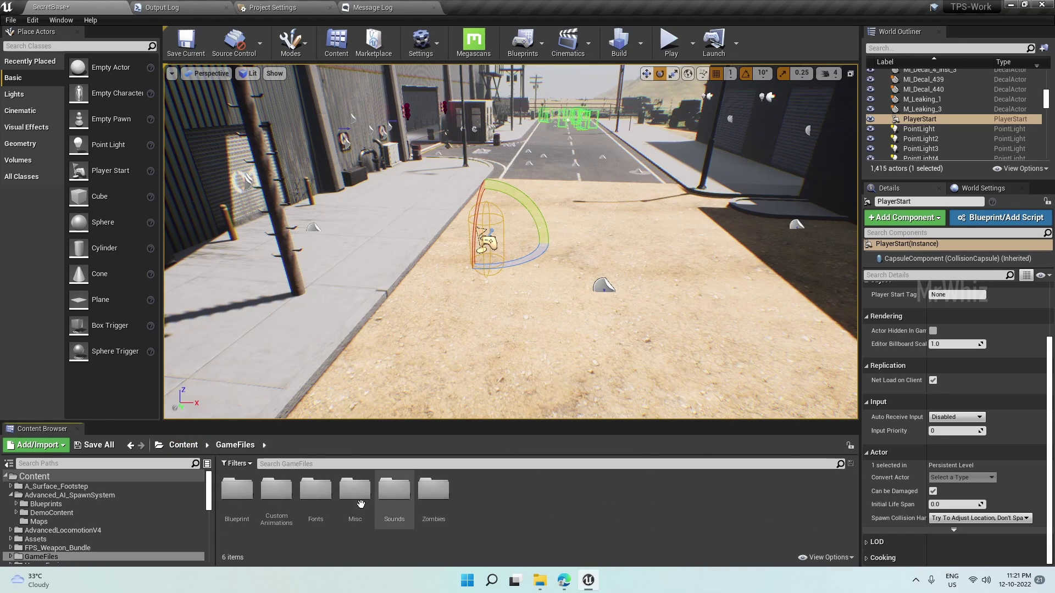
{"action": "double_click", "coordinate": [237, 489]}
{"action": "left_click", "coordinate": [671, 492]}
{"action": "double_click", "coordinate": [677, 499]}
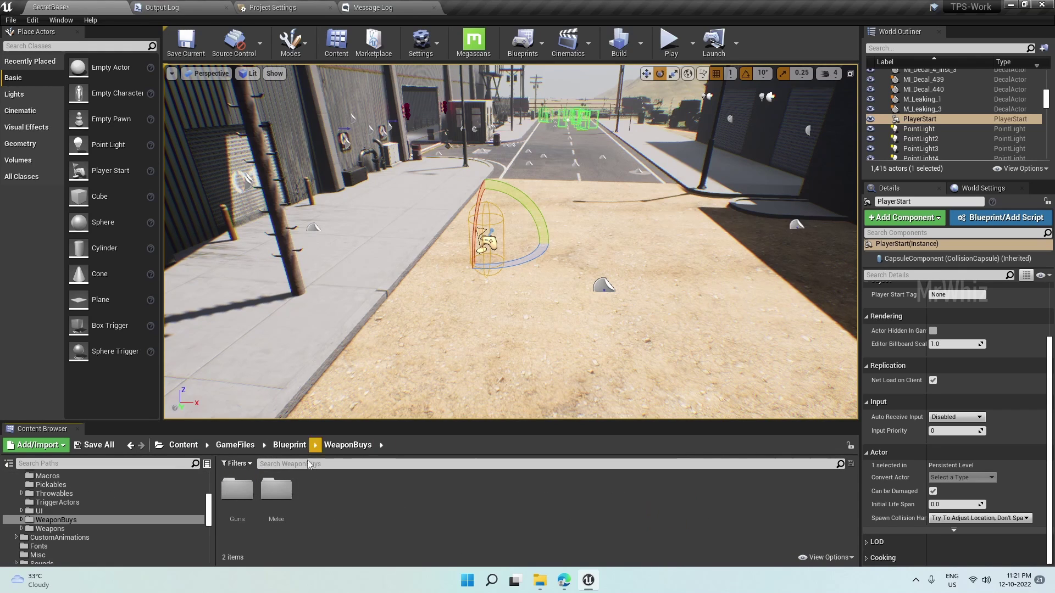
{"action": "double_click", "coordinate": [237, 489]}
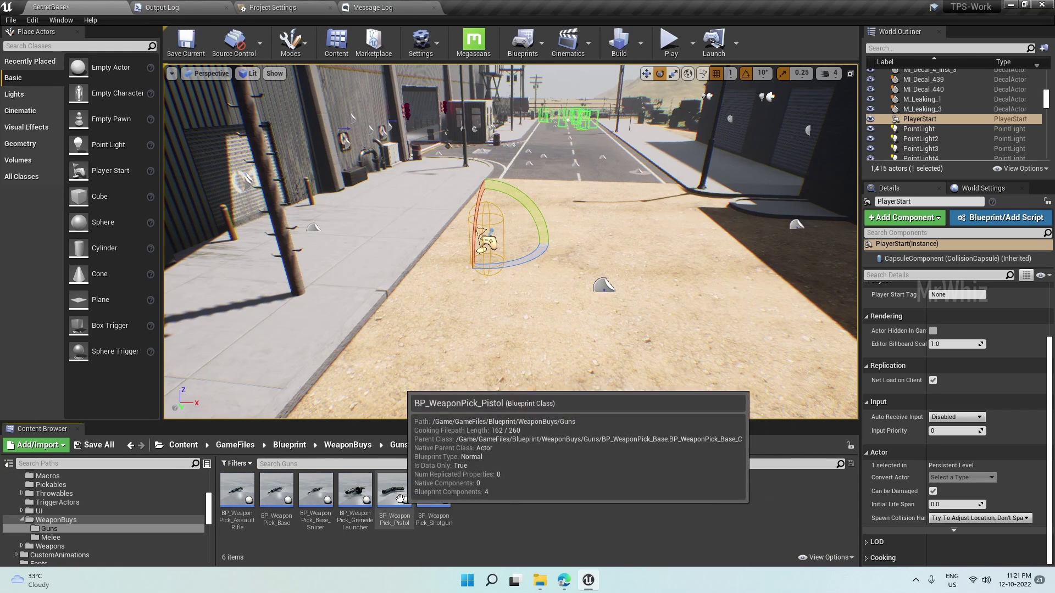
{"action": "left_click_drag", "start_coordinate": [354, 493], "coordinate": [367, 238]}
{"action": "left_click_drag", "start_coordinate": [249, 498], "coordinate": [430, 209]}
- Play the level in the editor and pick up the assault rifle from the sidewalk
{"action": "left_click", "coordinate": [682, 38]}
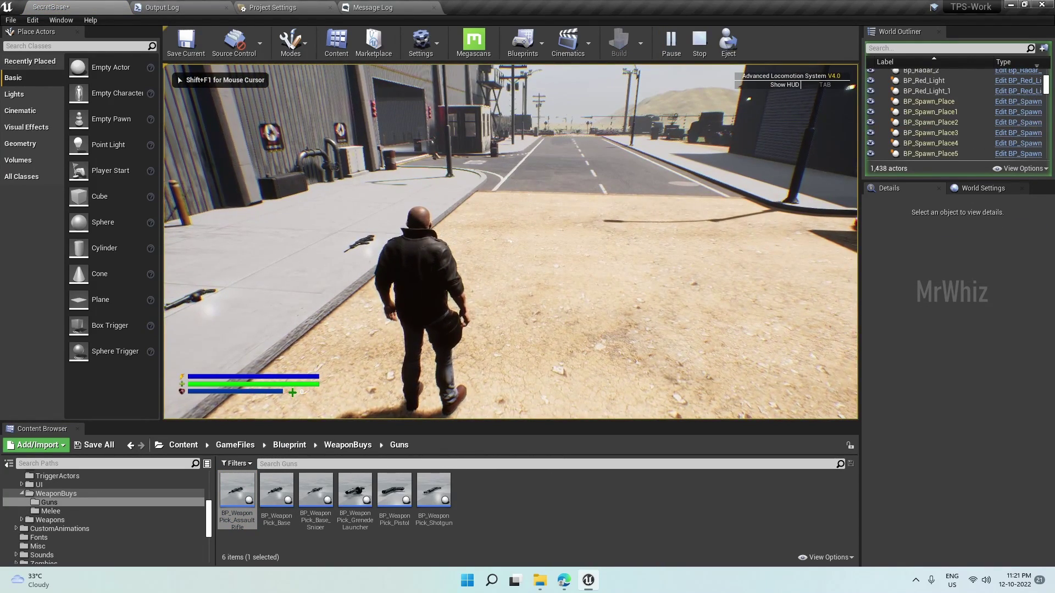
{"action": "key", "text": "w"}
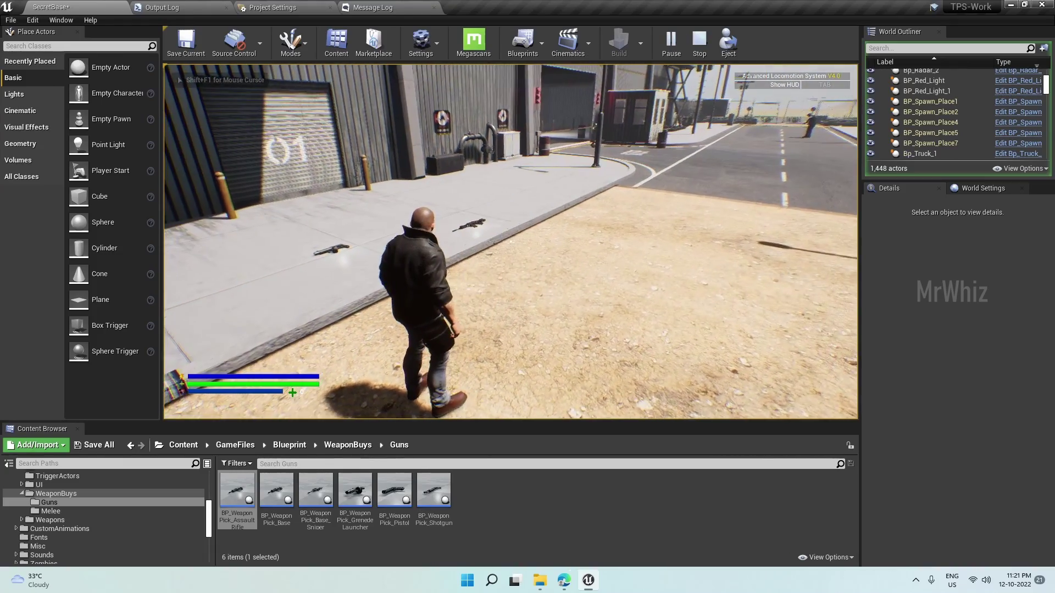
{"action": "key", "text": "w"}
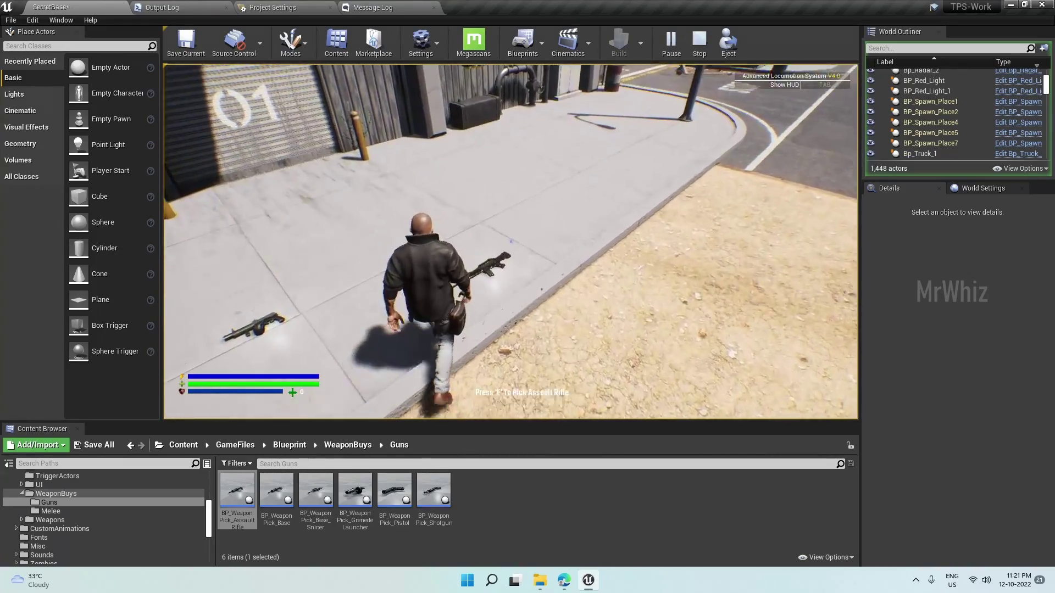
{"action": "key", "text": "e"}
{"action": "key", "text": "e"}
- Run down the road to the spawn area and shoot at the spawned zombies to test the spawner
{"action": "key", "text": "w"}
{"action": "key", "text": "w"}
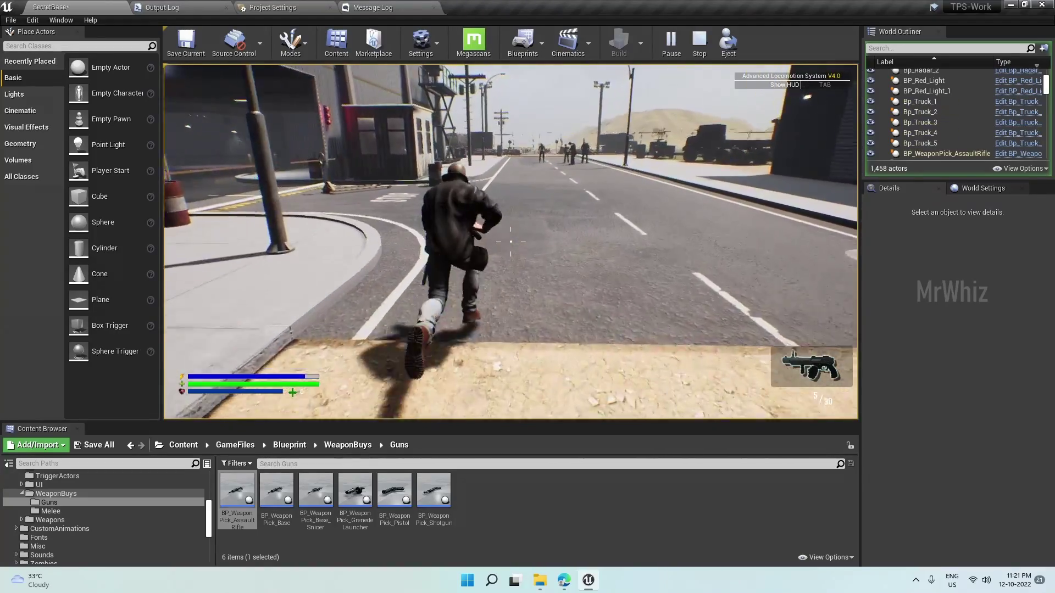
{"action": "key", "text": "w"}
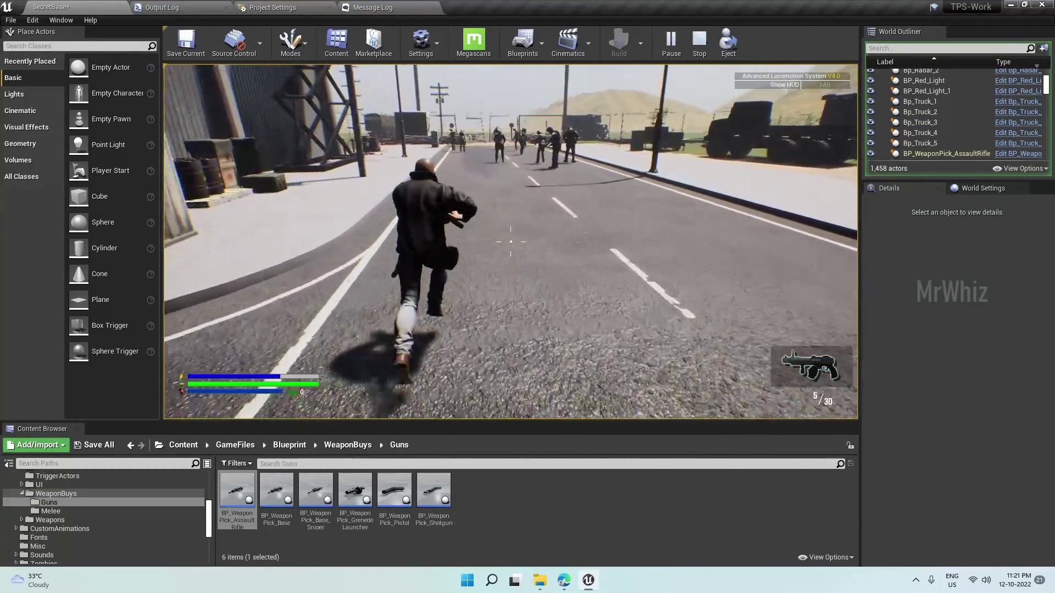
{"action": "right_click", "coordinate": [510, 242]}
{"action": "left_click", "coordinate": [511, 242]}
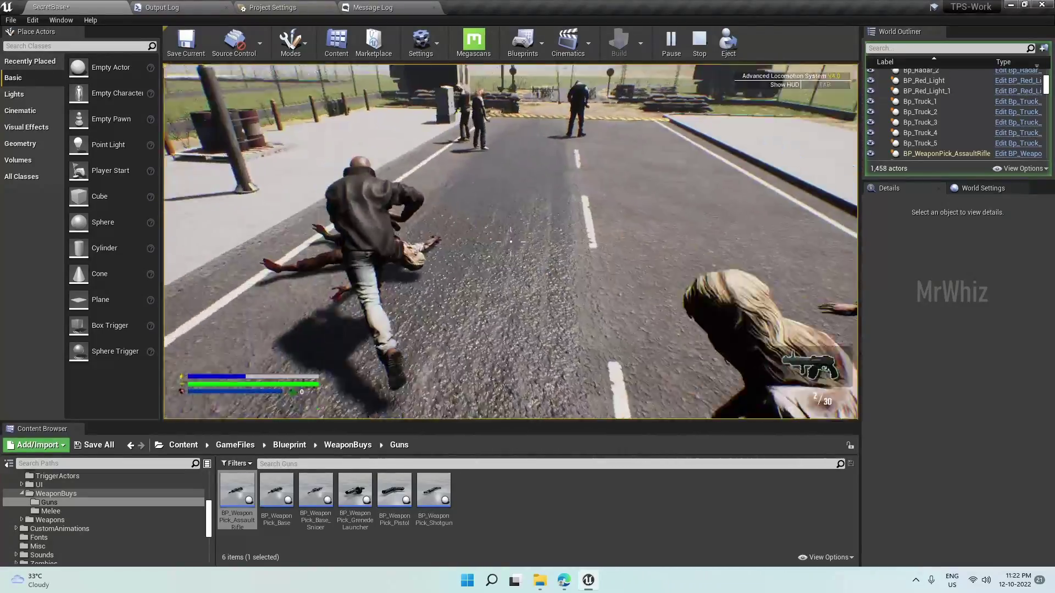
{"action": "key", "text": "w"}
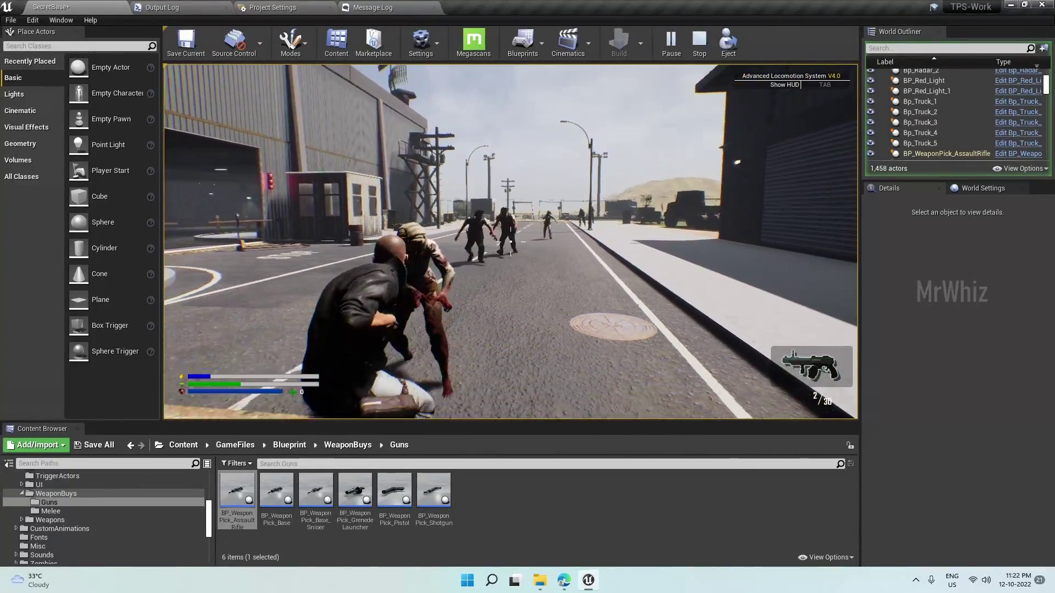
- Test the zombies' pursuit by retreating into the hangar and firing at them, then end the play session and focus on the assault rifle pickup
{"action": "key", "text": "s"}
{"action": "key", "text": "shift+w"}
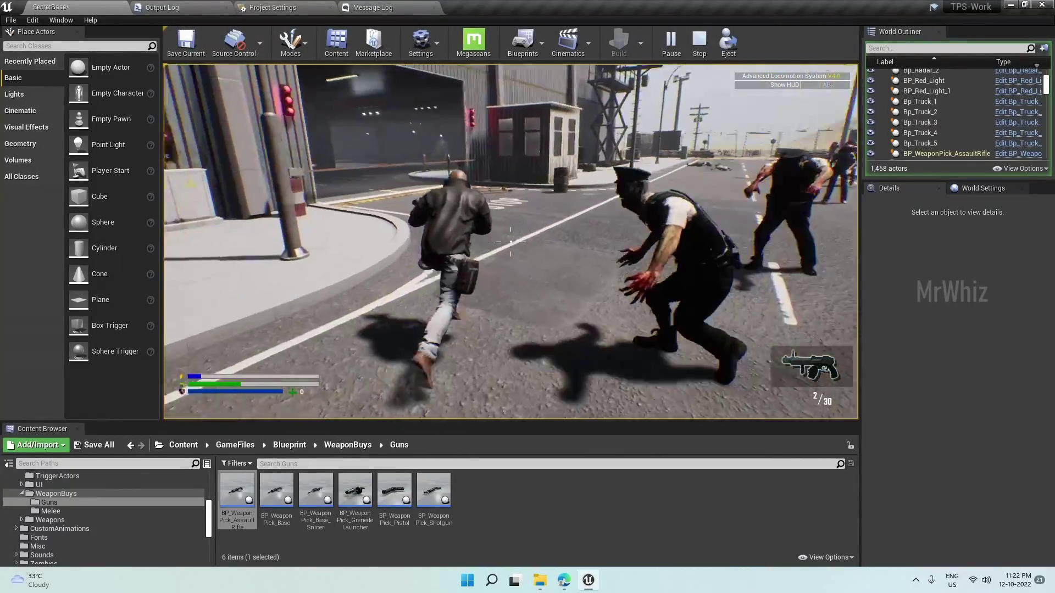
{"action": "key", "text": "shift+w"}
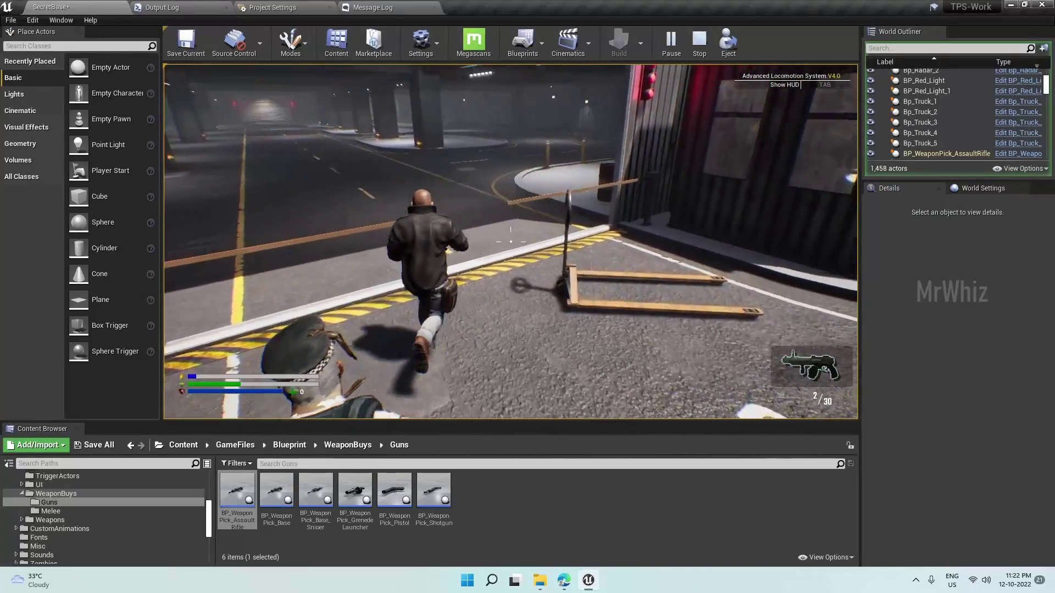
{"action": "key", "text": "w"}
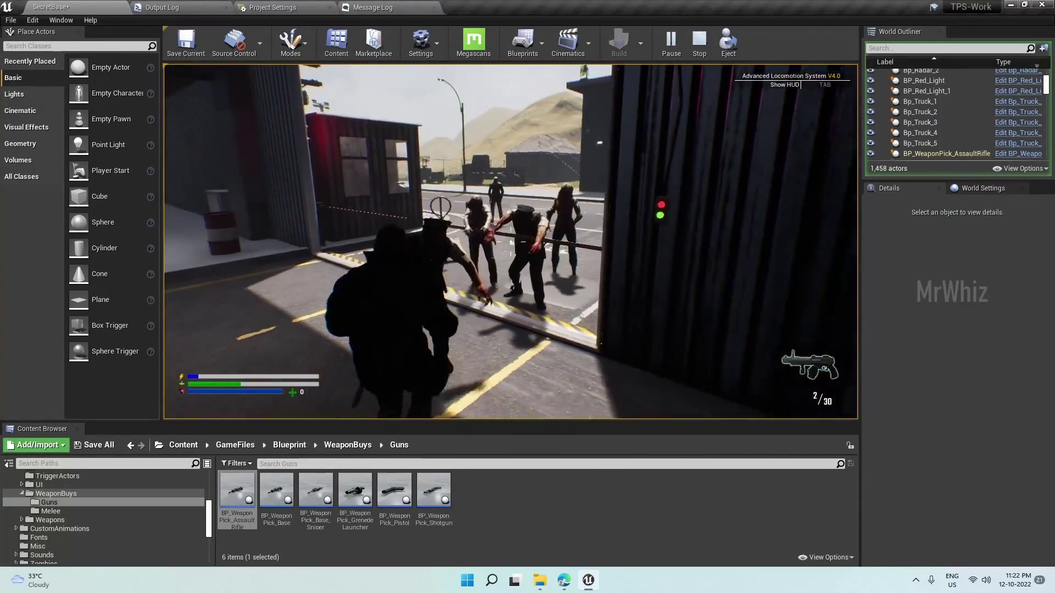
{"action": "key", "text": "s"}
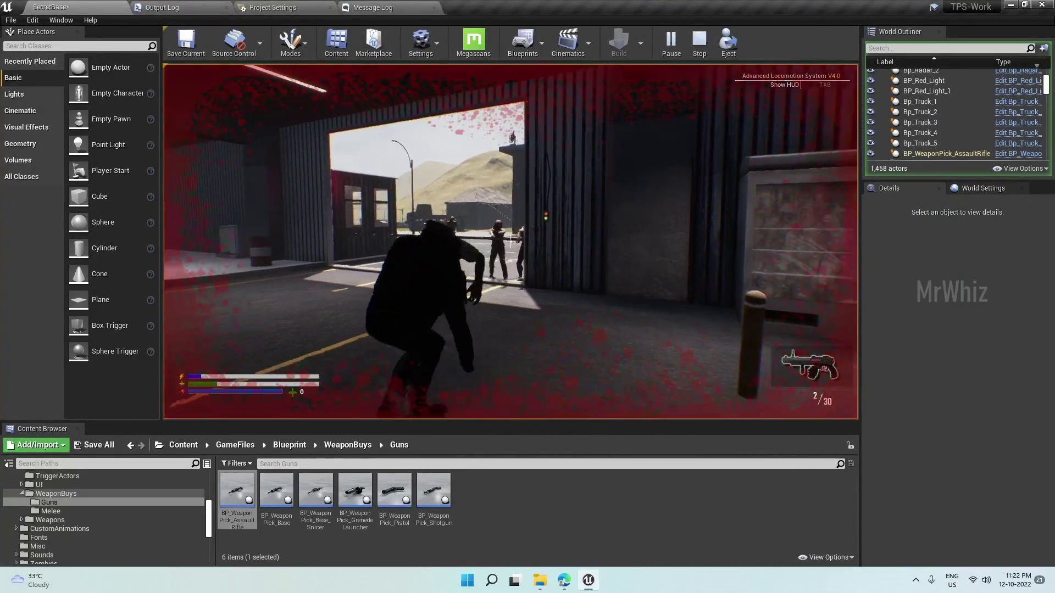
{"action": "key", "text": "s"}
{"action": "left_click", "coordinate": [511, 242]}
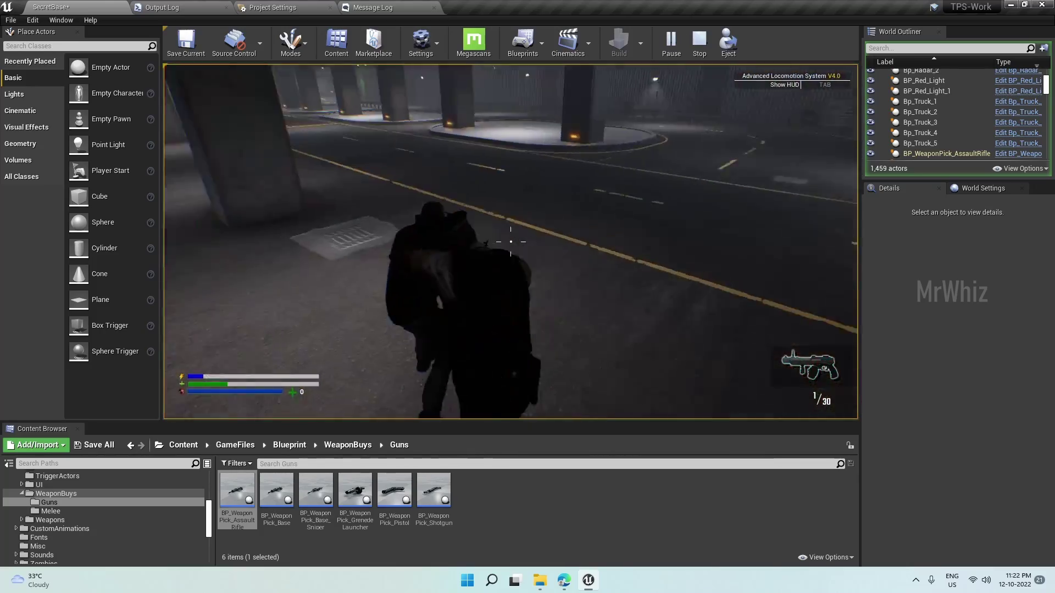
{"action": "key", "text": "w"}
{"action": "left_click", "coordinate": [511, 242]}
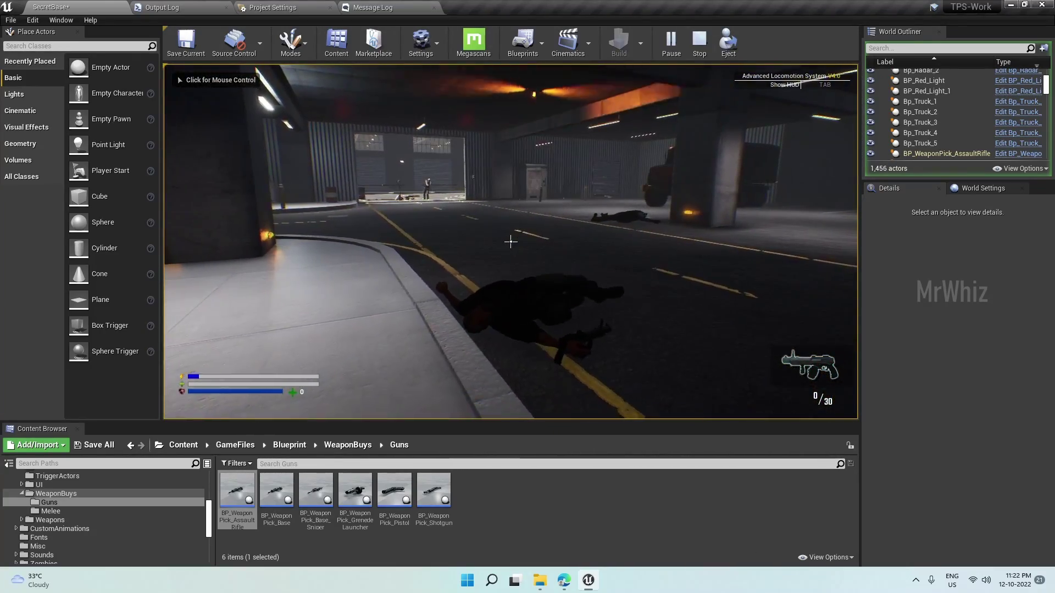
{"action": "key", "text": "Escape"}
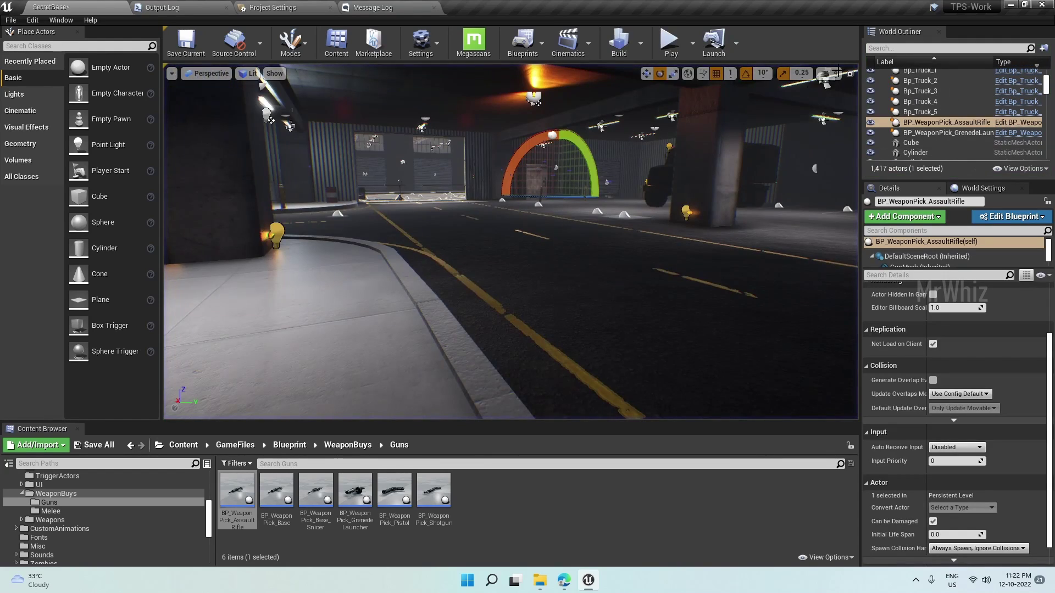
{"action": "key", "text": "f"}
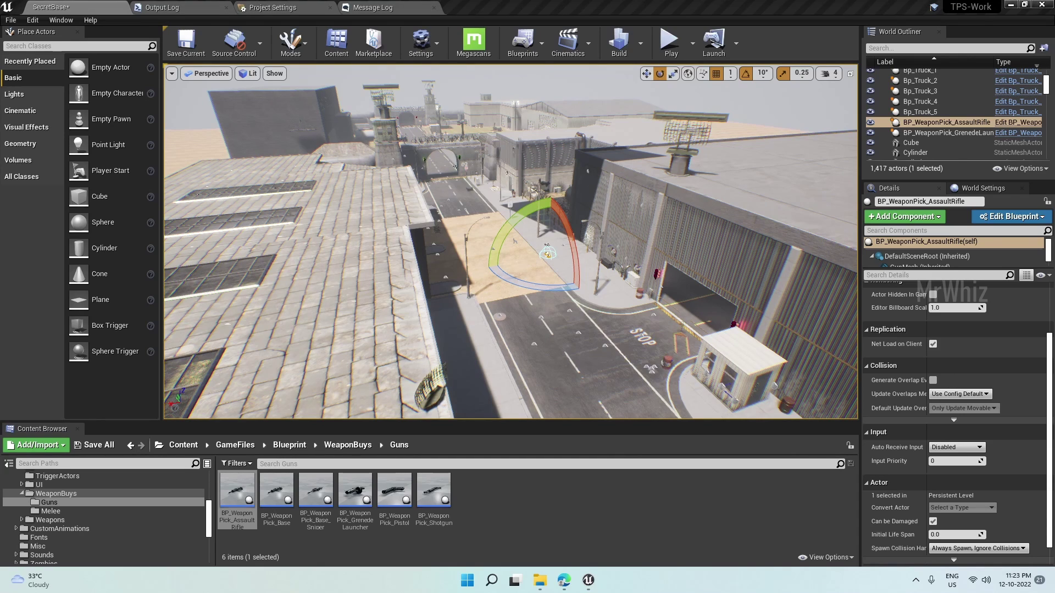
- Switch to the browser, look through the Patreon list of active patrons, and return to the Unreal Editor
{"action": "key", "text": "alt+Tab"}
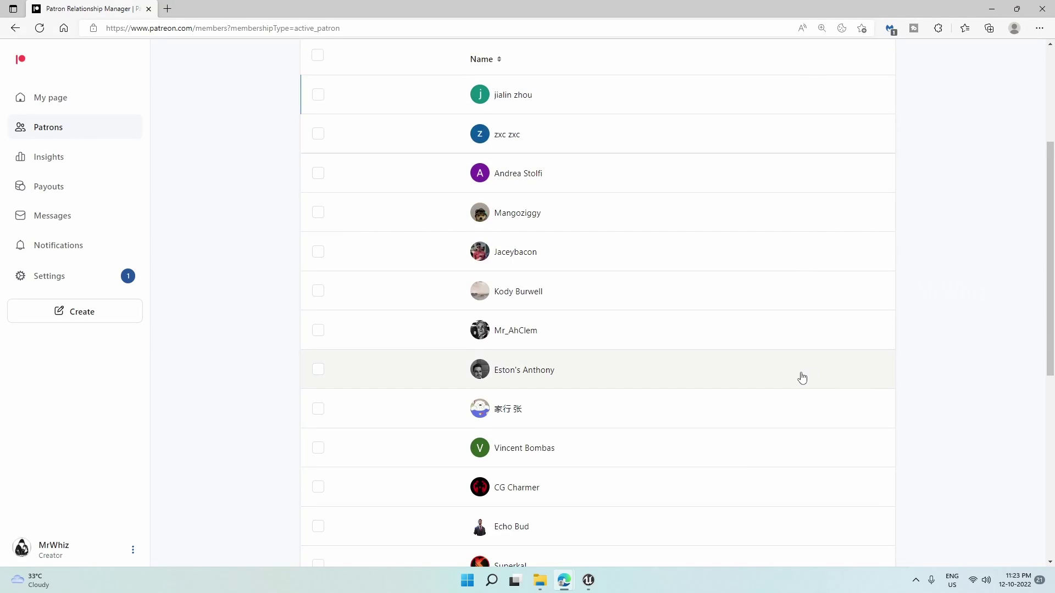
{"action": "scroll", "coordinate": [802, 378], "scroll_direction": "down", "scroll_amount": 7}
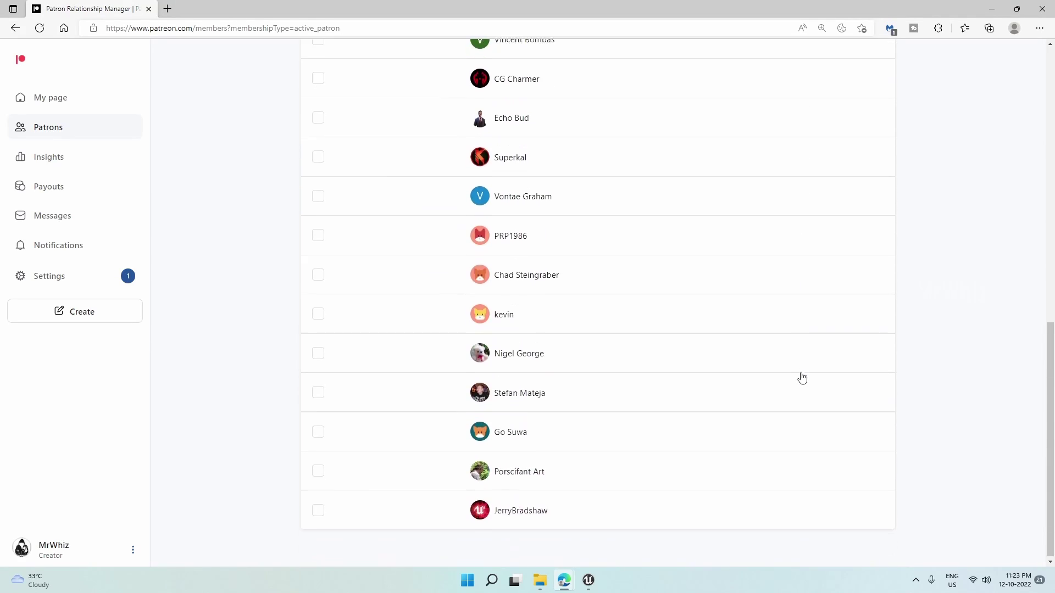
{"action": "scroll", "coordinate": [802, 378], "scroll_direction": "up", "scroll_amount": 4}
{"action": "scroll", "coordinate": [802, 378], "scroll_direction": "up", "scroll_amount": 8}
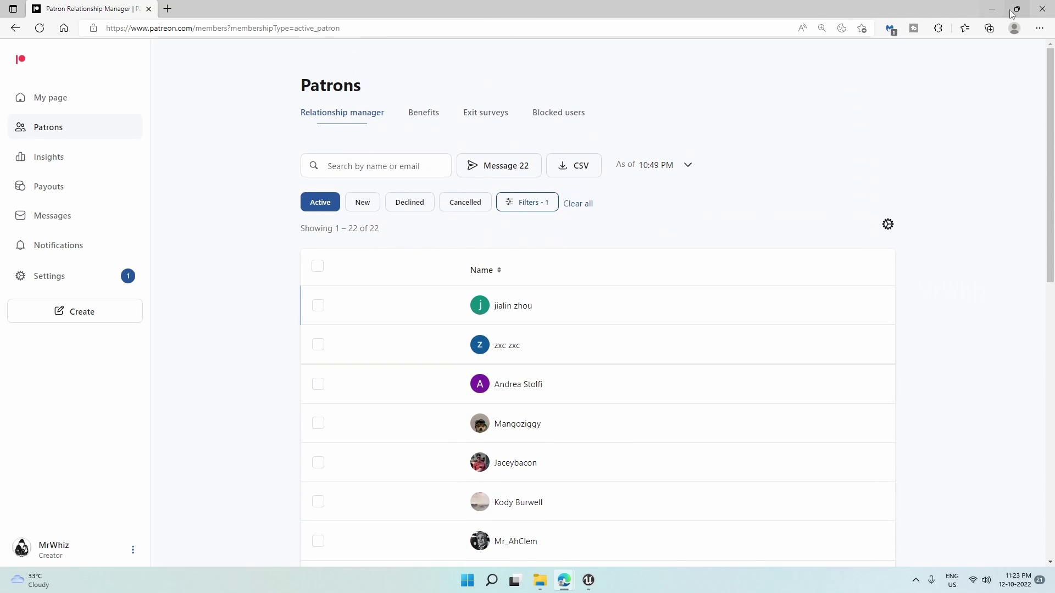
{"action": "left_click", "coordinate": [993, 10]}
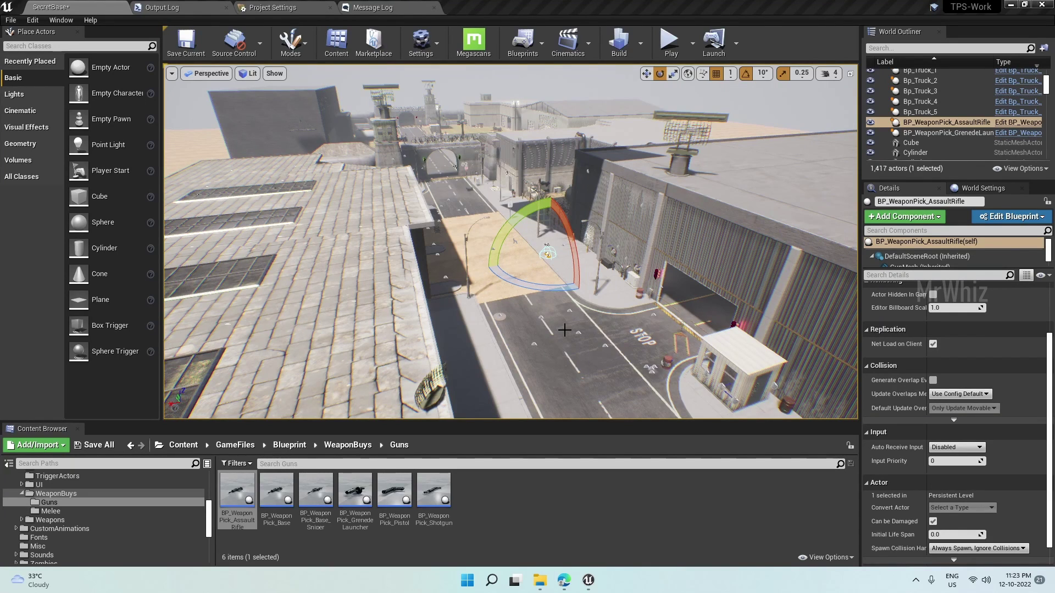